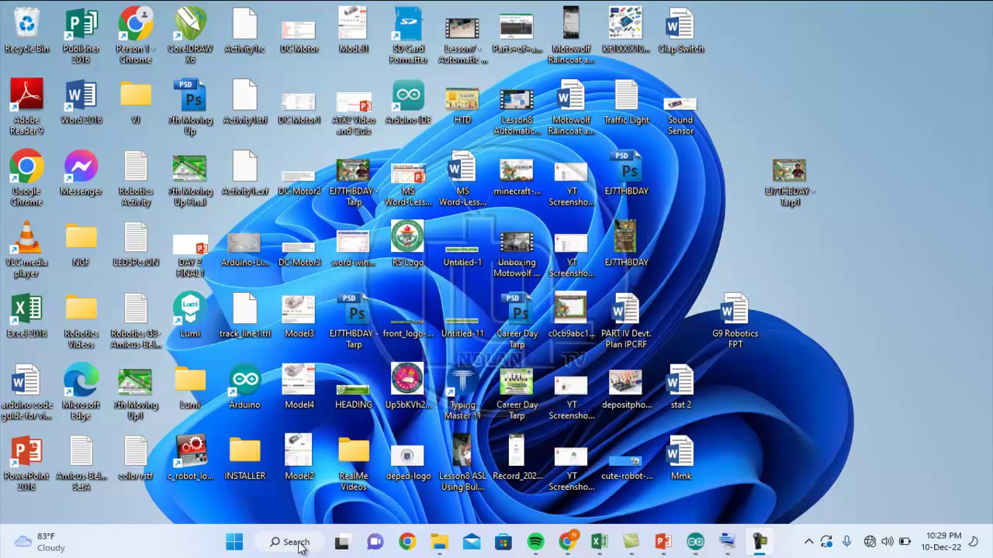
# - Search Windows for "con", open Control Panel from the results, and close its window
pyautogui.click(295, 543)
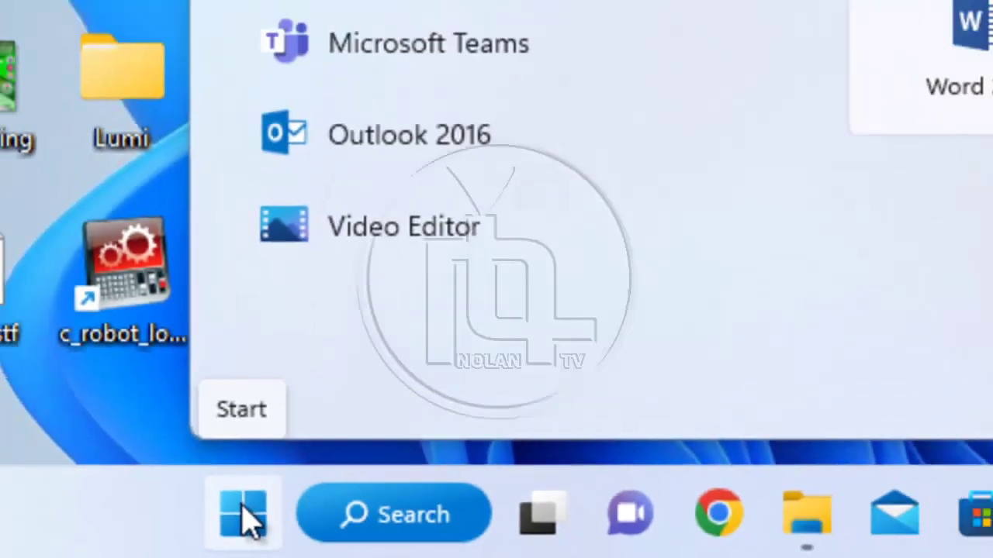
pyautogui.click(246, 500)
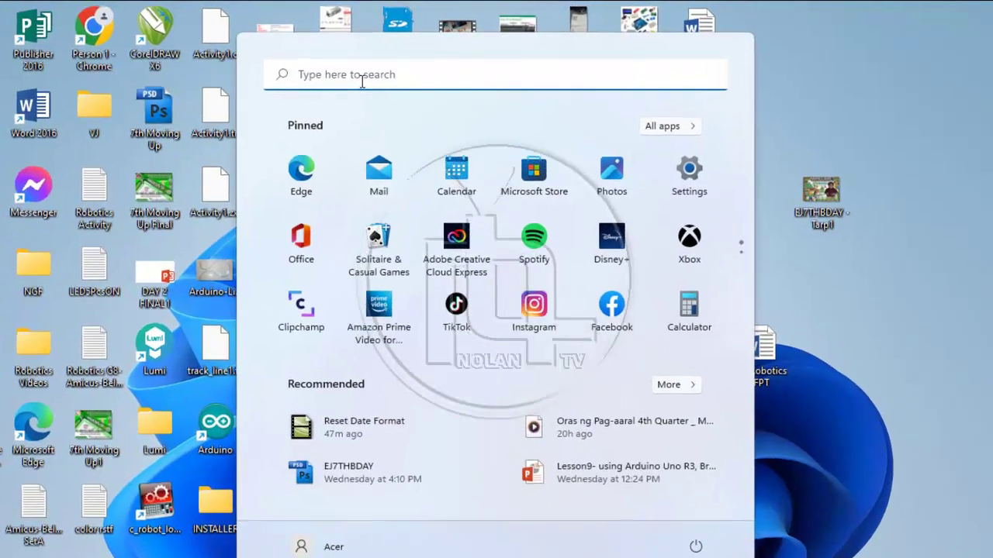
pyautogui.click(365, 68)
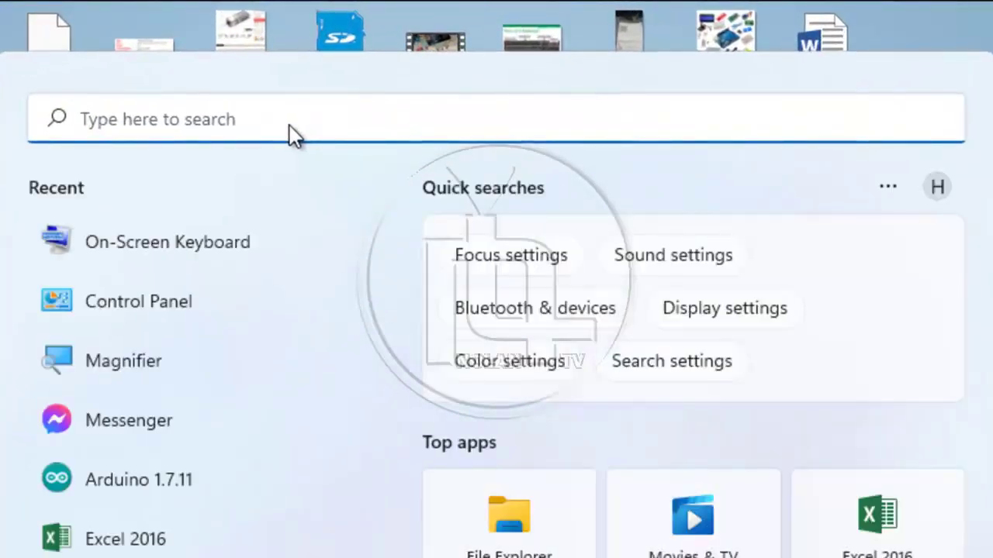
pyautogui.write('con')
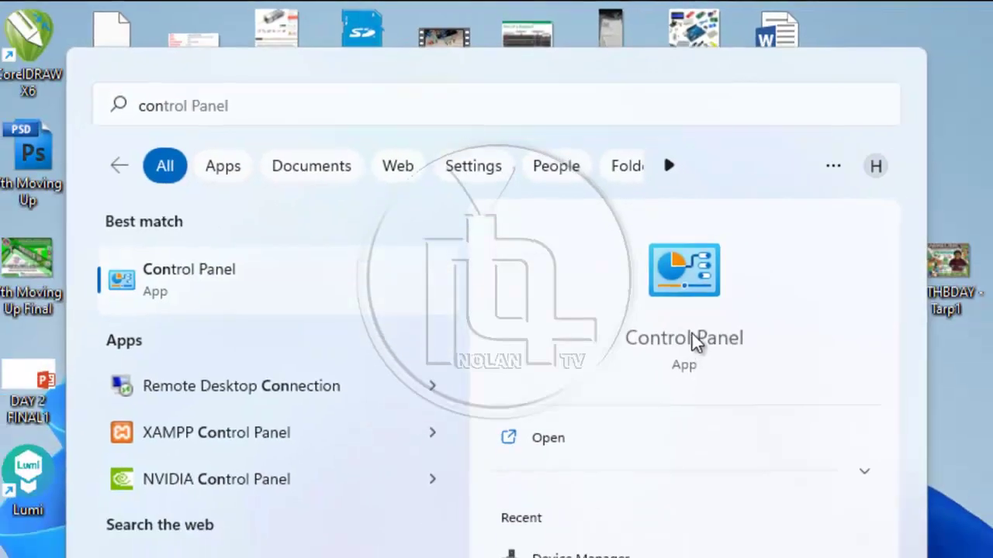
pyautogui.click(728, 401)
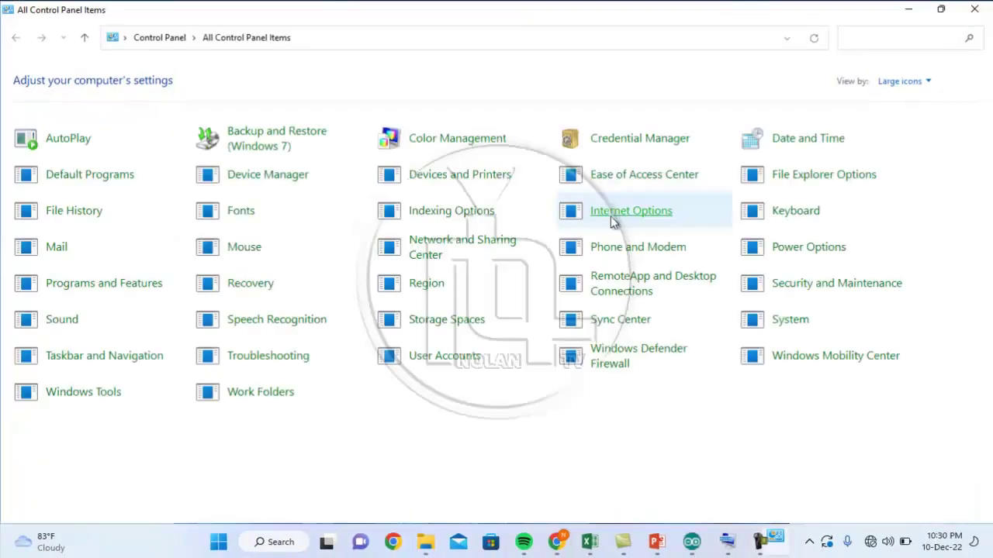
pyautogui.click(974, 9)
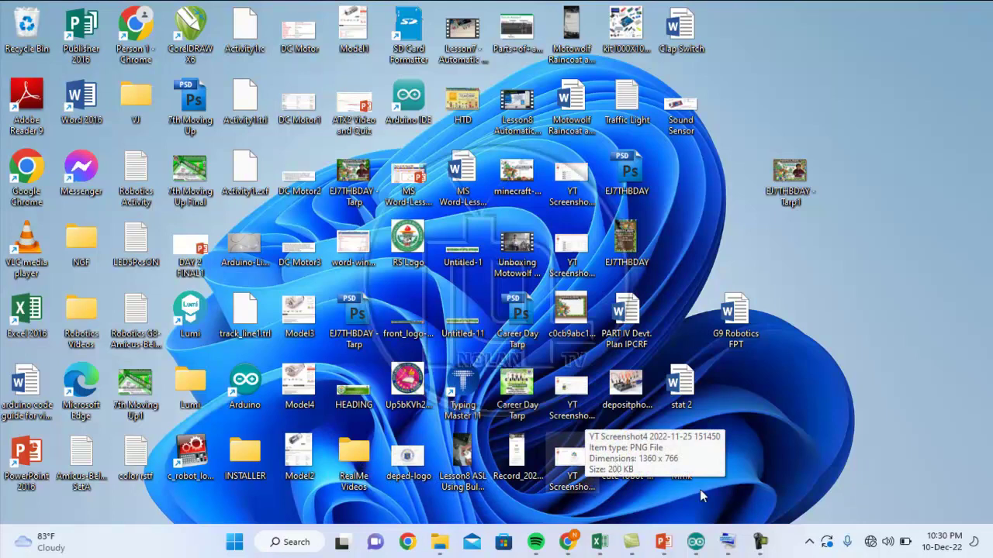
# - Bring up the On-Screen Keyboard, use it to open the Run dialog, and move the keyboard clear of the dialog
pyautogui.click(729, 546)
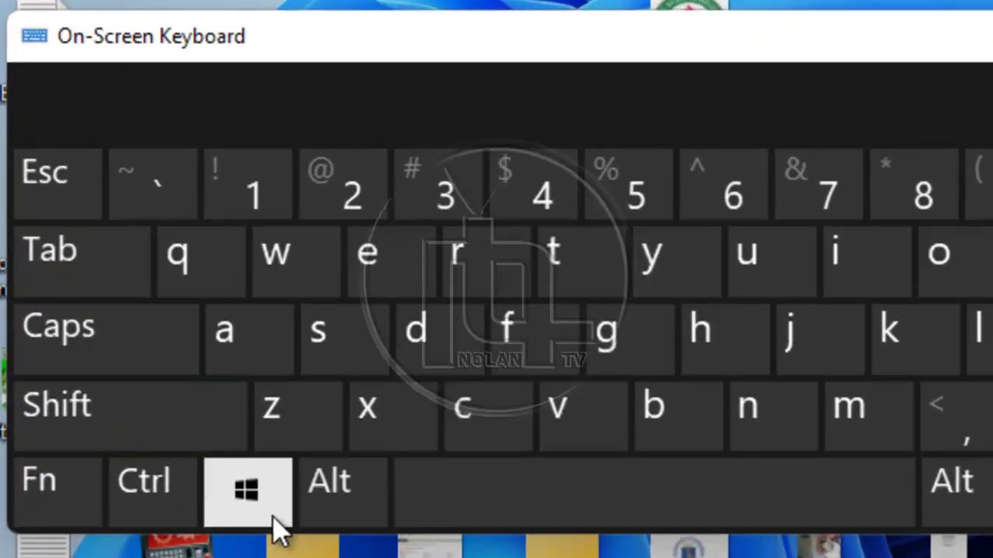
pyautogui.click(257, 493)
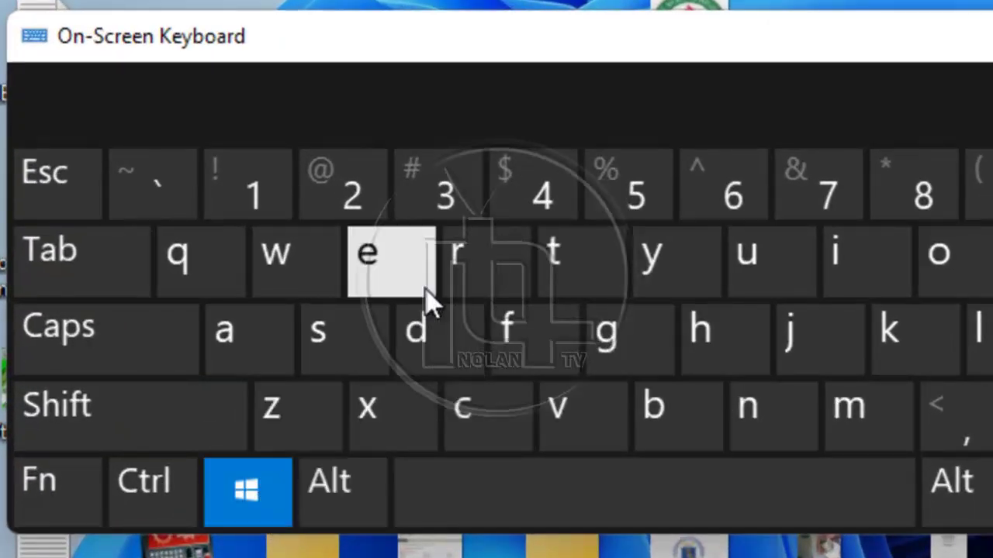
pyautogui.click(481, 264)
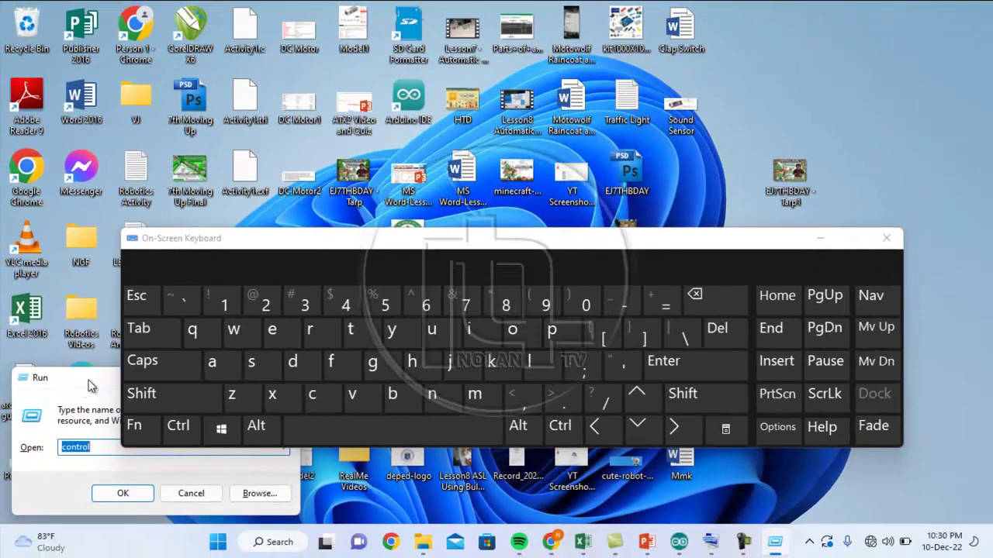
pyautogui.moveTo(329, 247); pyautogui.dragTo(389, 130)
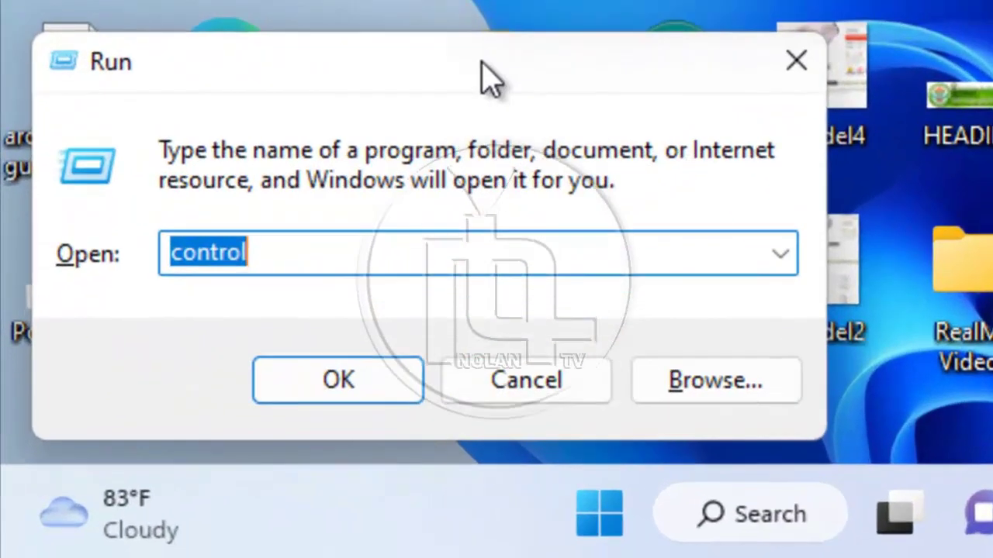
# - Run the command "control" to open Control Panel, and minimize the On-Screen Keyboard
pyautogui.click(319, 252)
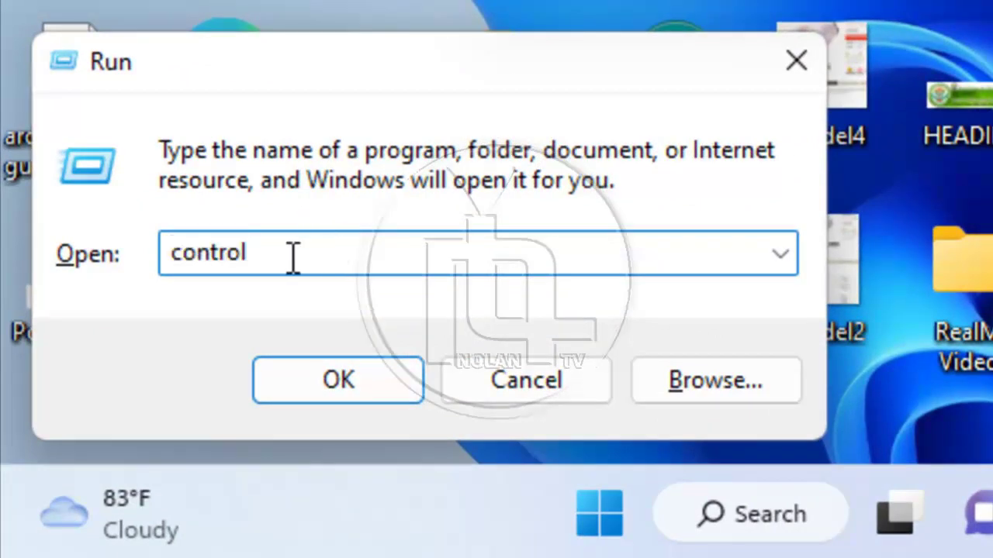
pyautogui.moveTo(290, 255); pyautogui.dragTo(129, 246)
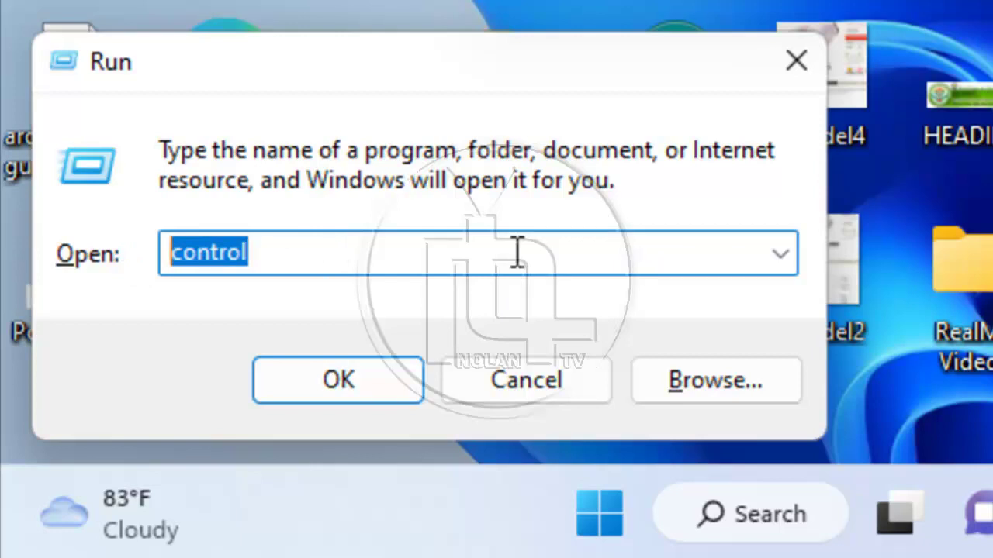
pyautogui.click(402, 252)
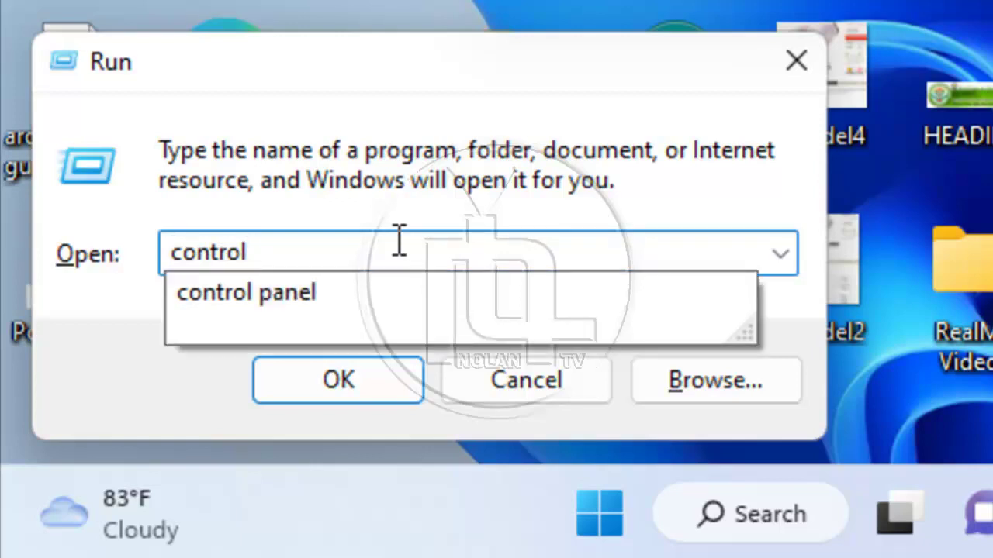
pyautogui.press('BackSpace')
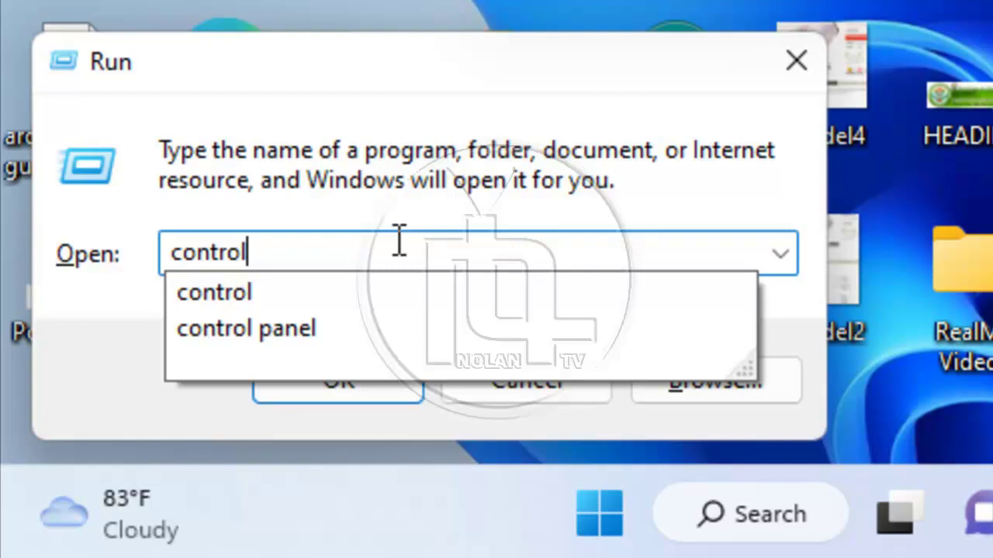
pyautogui.press('Return')
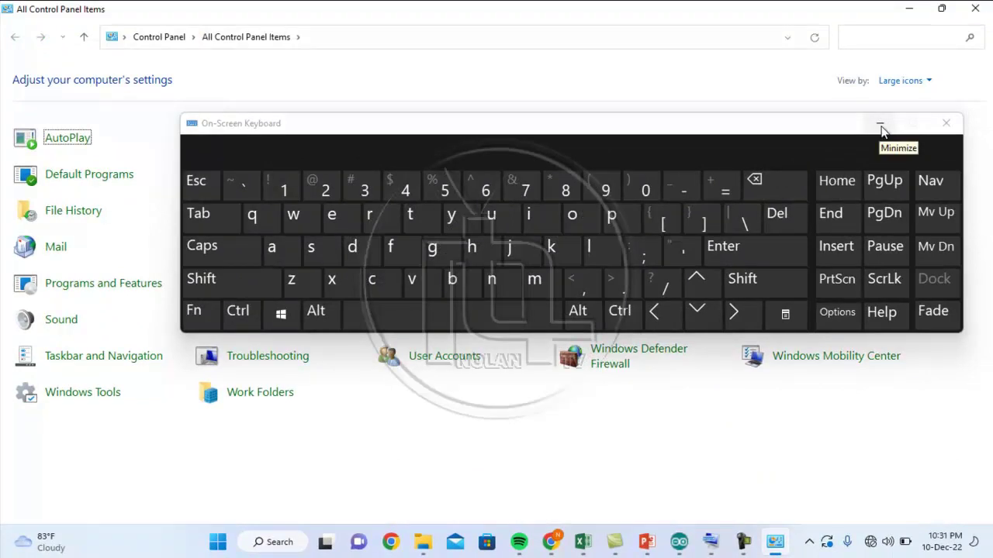
pyautogui.click(881, 128)
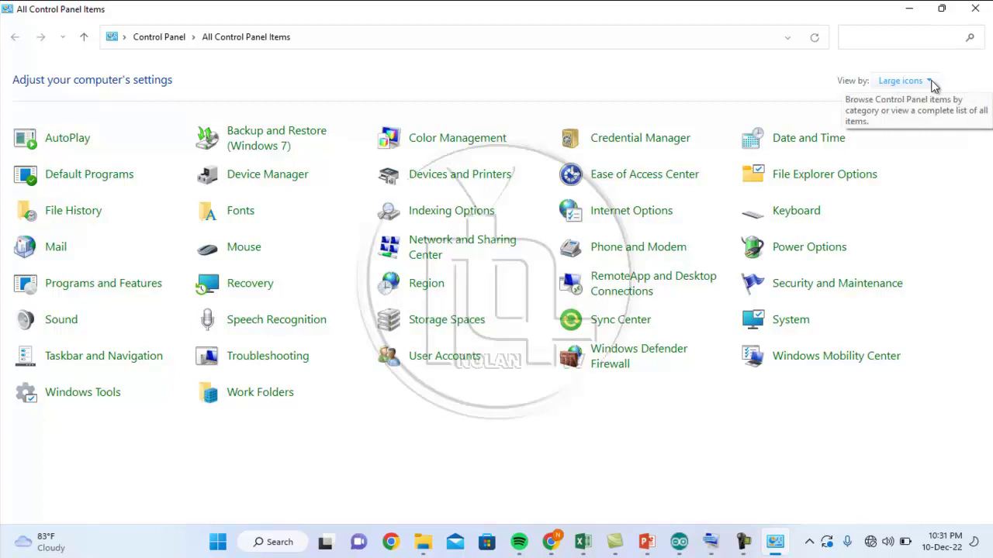
# - Switch the Control Panel view to Category and back to Large icons
pyautogui.click(931, 82)
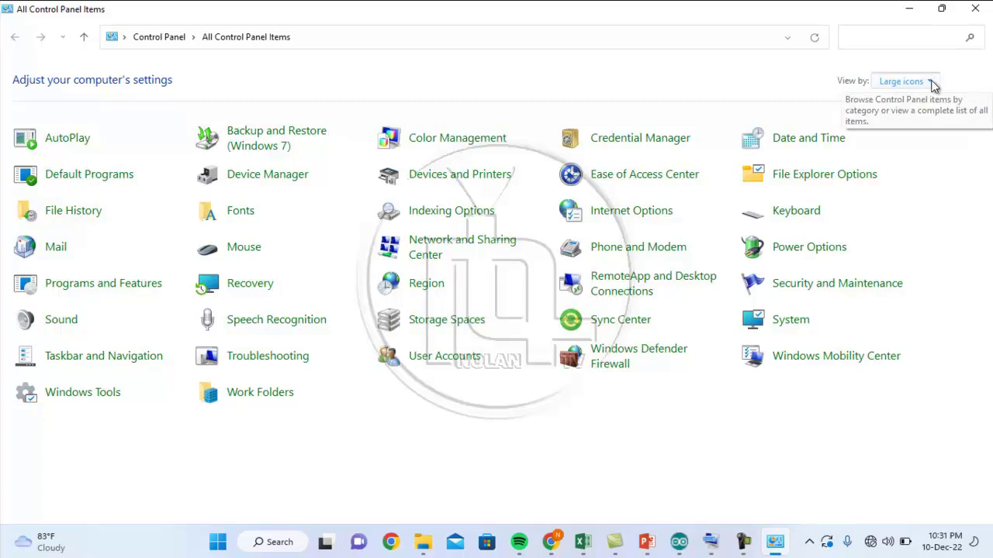
pyautogui.click(924, 97)
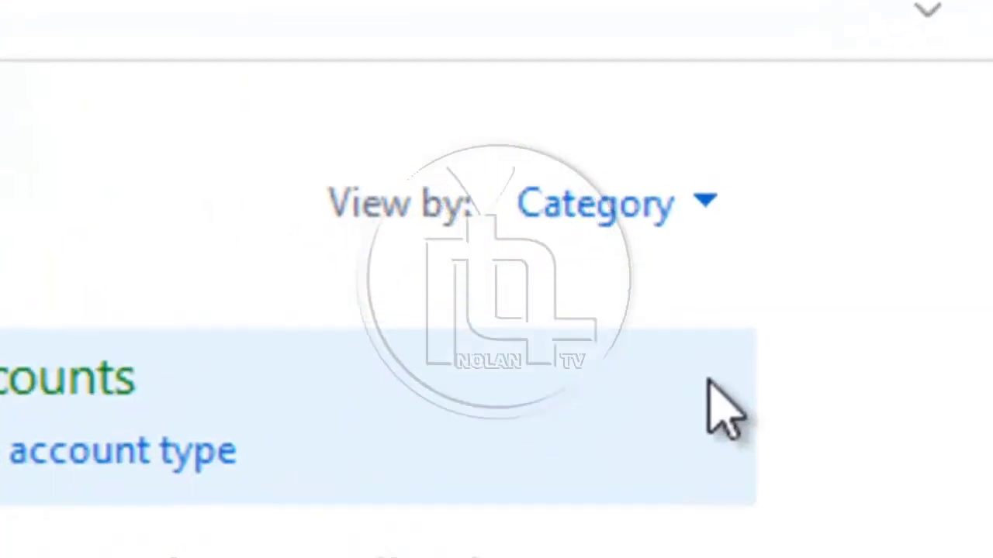
pyautogui.click(715, 211)
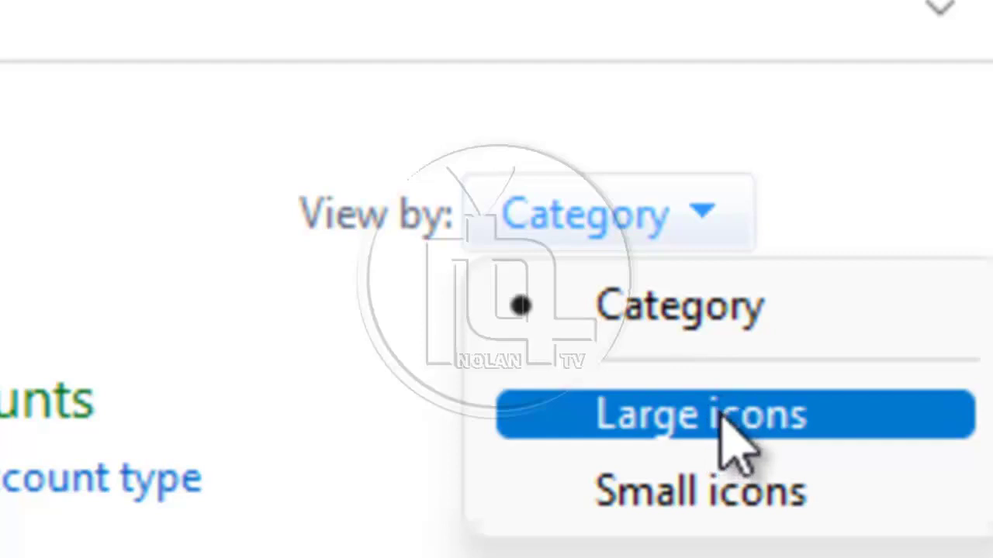
pyautogui.click(721, 421)
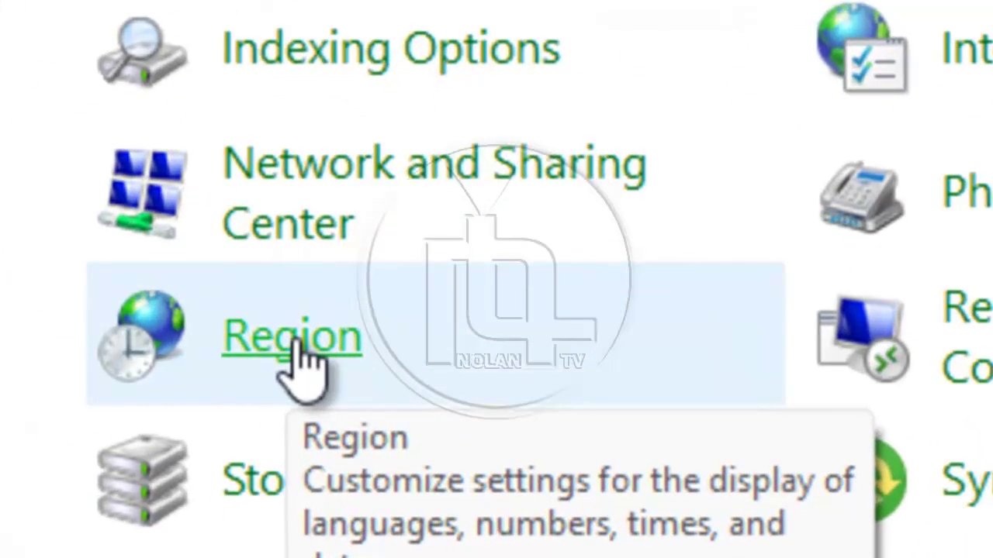
# - Open the Region settings and apply MM/dd/yyyy as the short date format
pyautogui.click(302, 365)
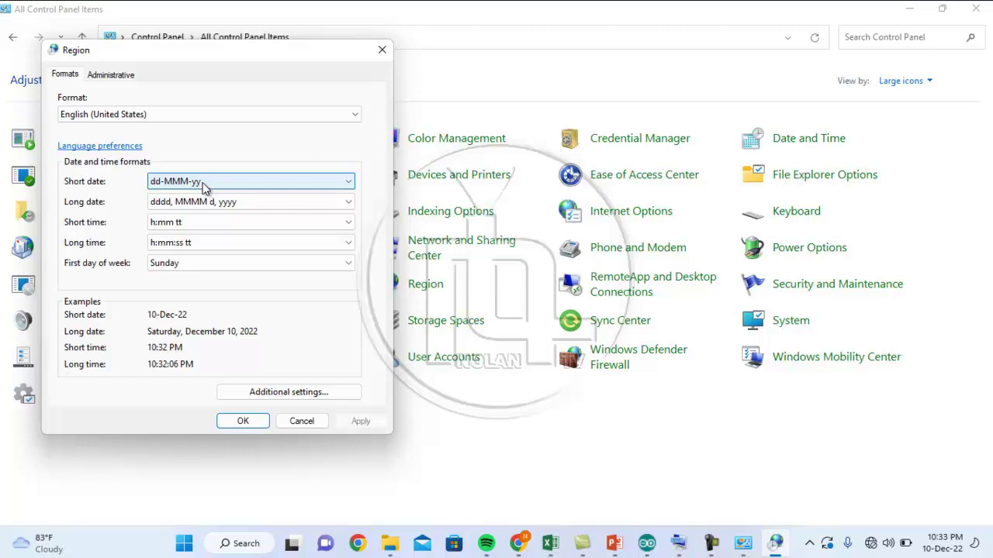
pyautogui.click(347, 185)
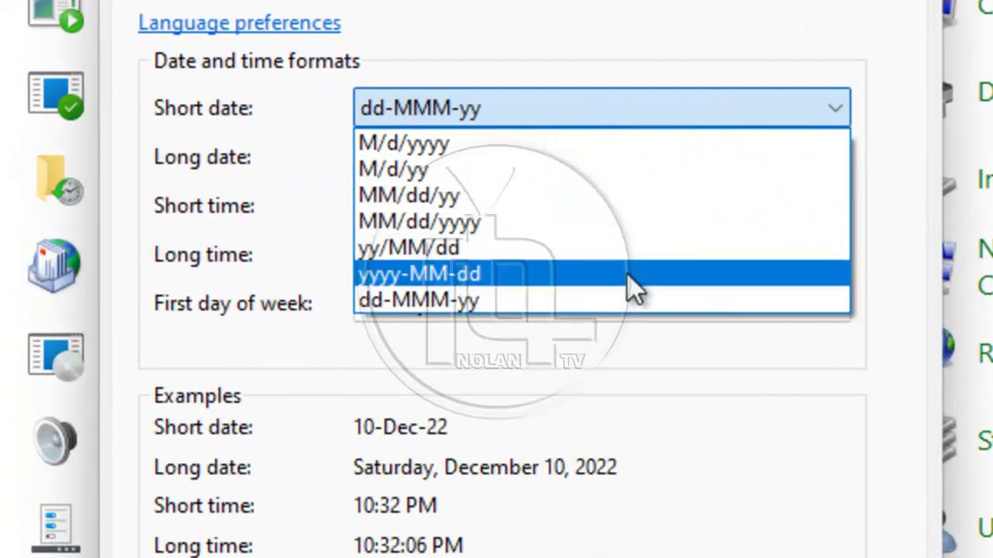
pyautogui.click(484, 221)
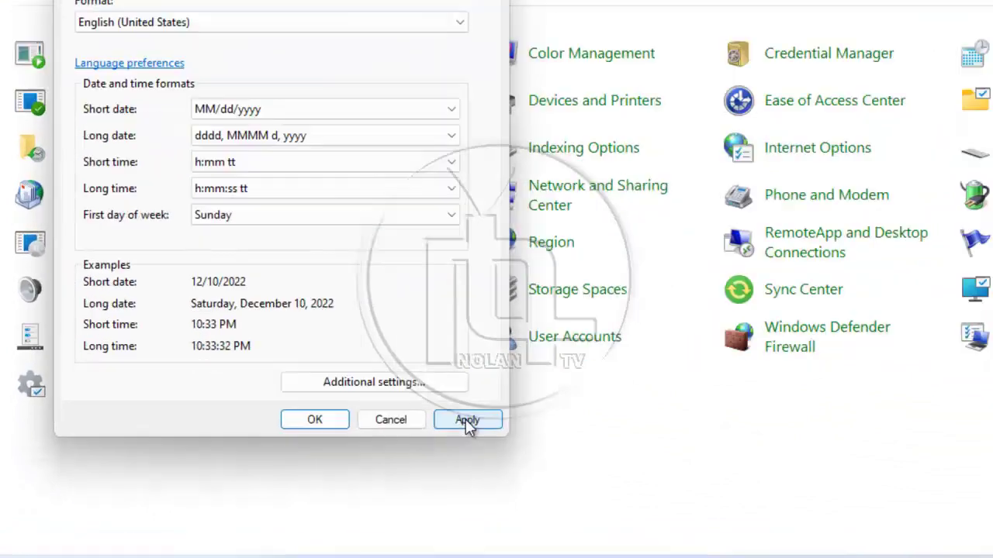
pyautogui.click(448, 468)
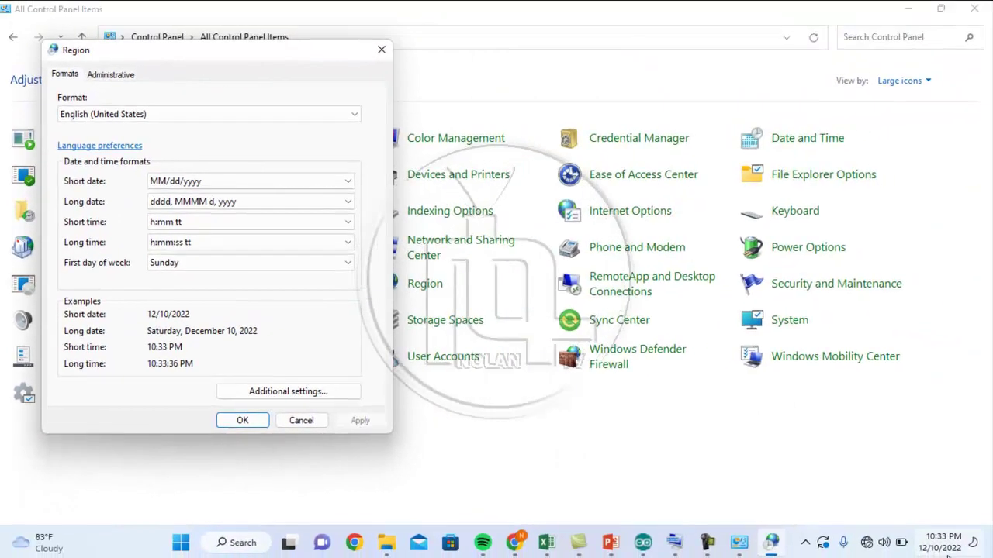
pyautogui.moveTo(947, 554)
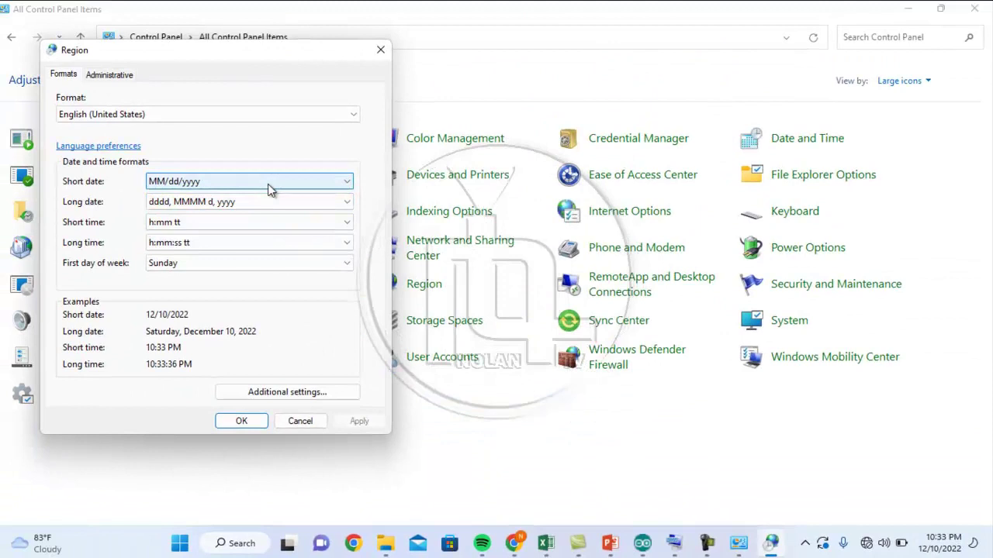
# - Examine the format options offered for short date, short time and long time without changing them
pyautogui.click(278, 185)
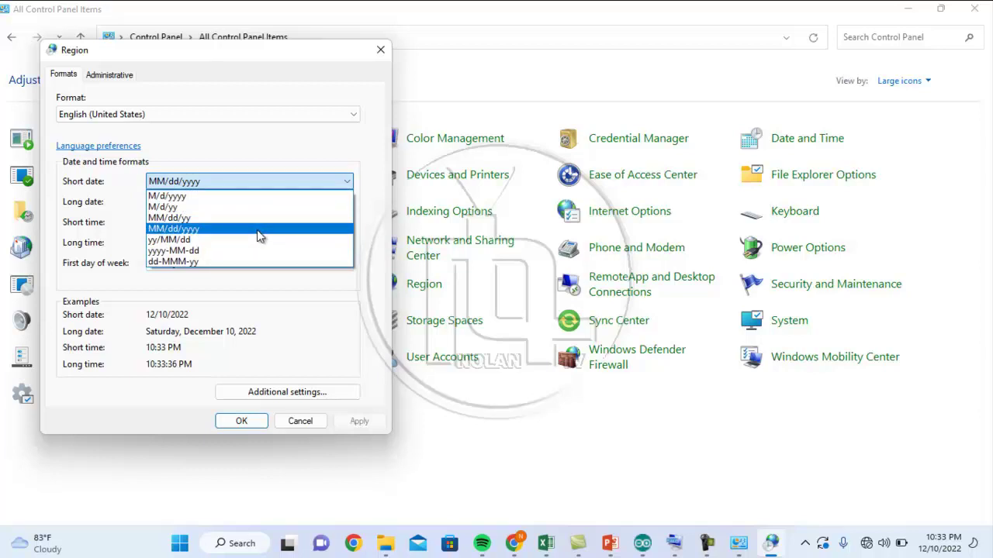
pyautogui.click(309, 184)
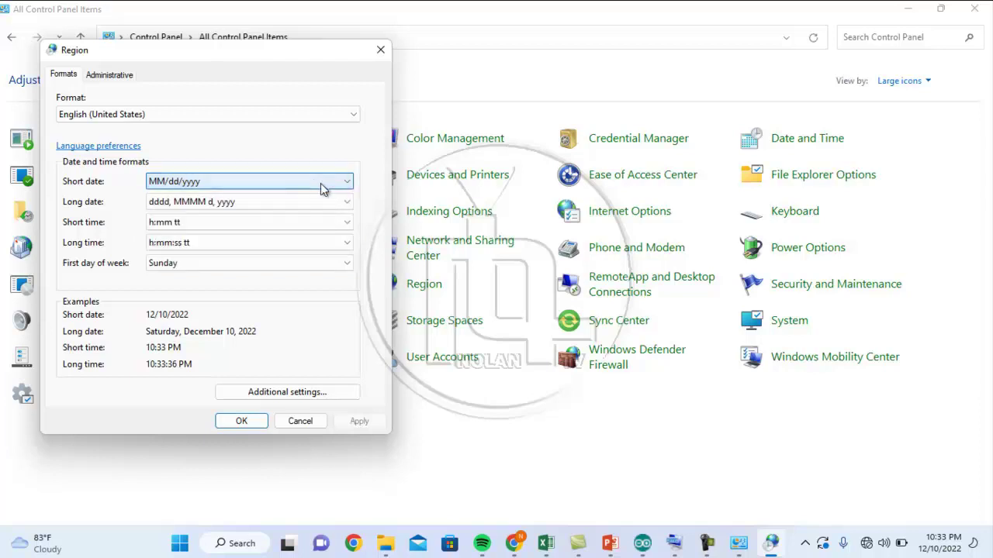
pyautogui.click(296, 224)
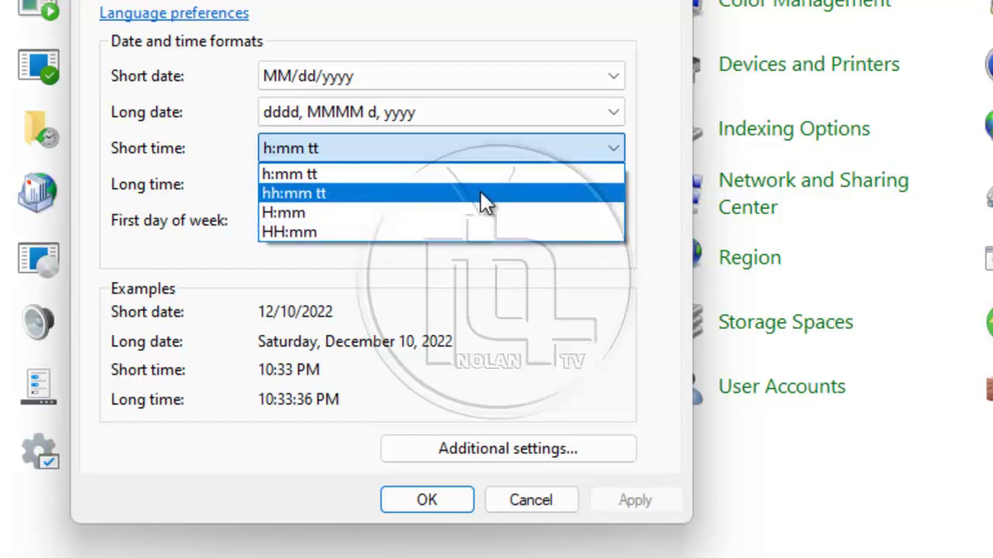
pyautogui.click(614, 152)
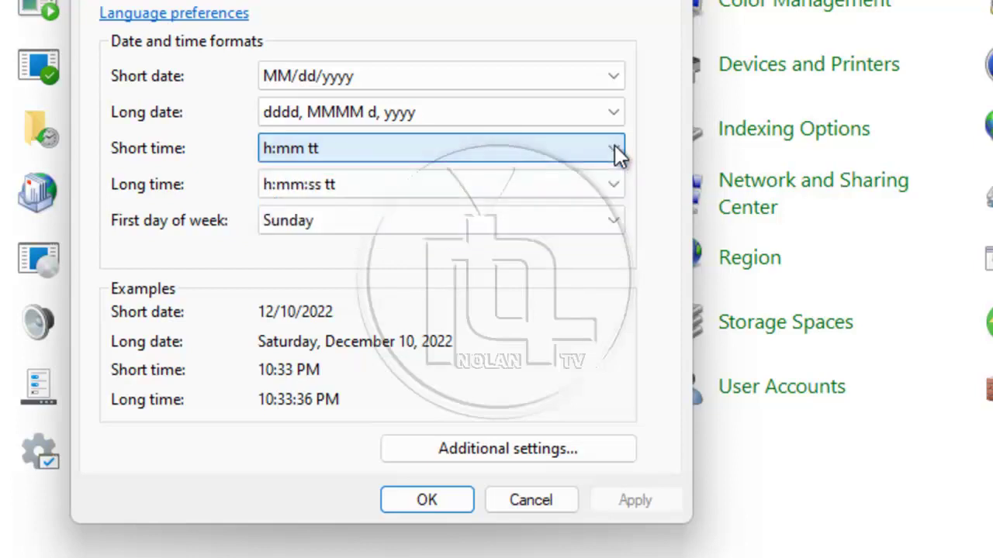
pyautogui.click(605, 193)
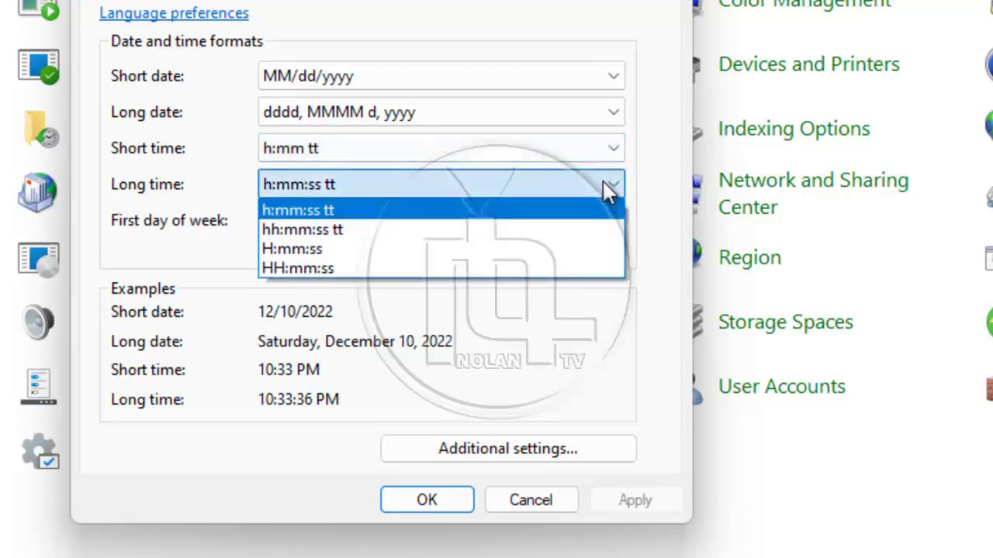
pyautogui.click(609, 191)
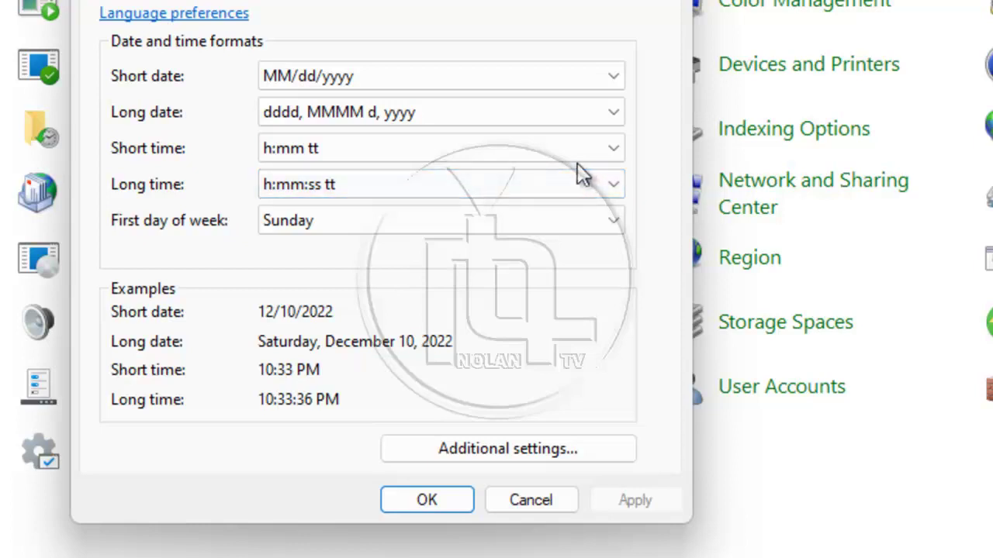
# - Set the short date format to dd-MMM-yy, apply it, and check the date on the taskbar clock
pyautogui.click(615, 74)
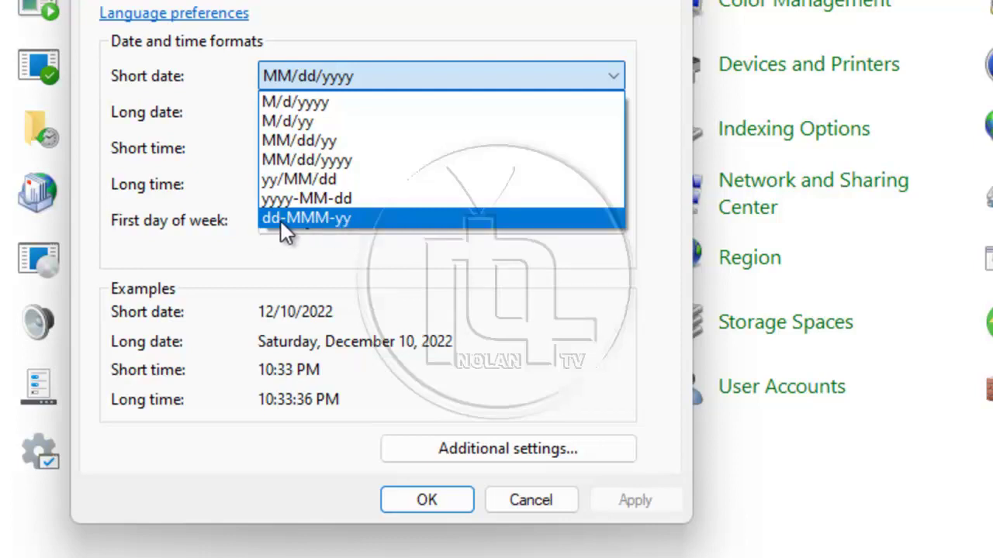
pyautogui.click(346, 220)
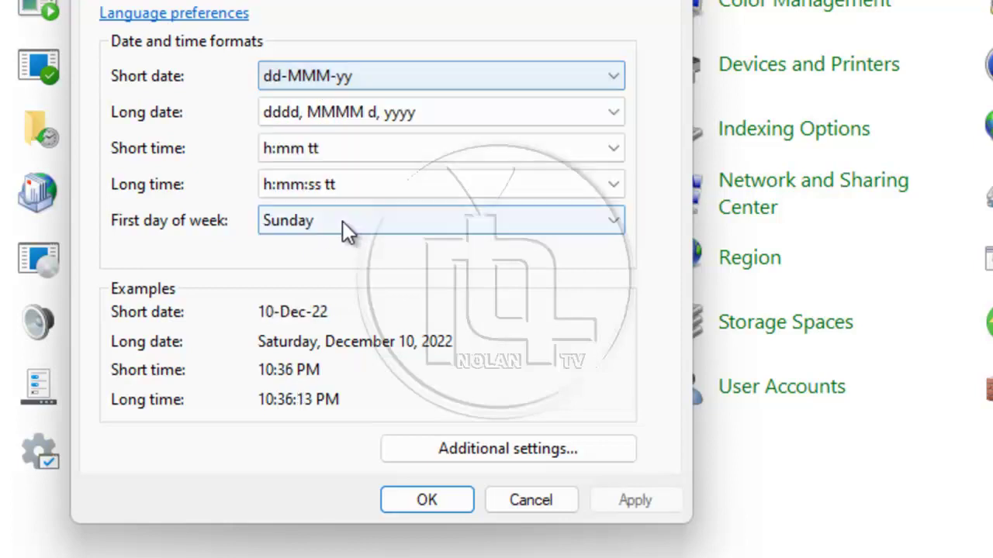
pyautogui.click(638, 504)
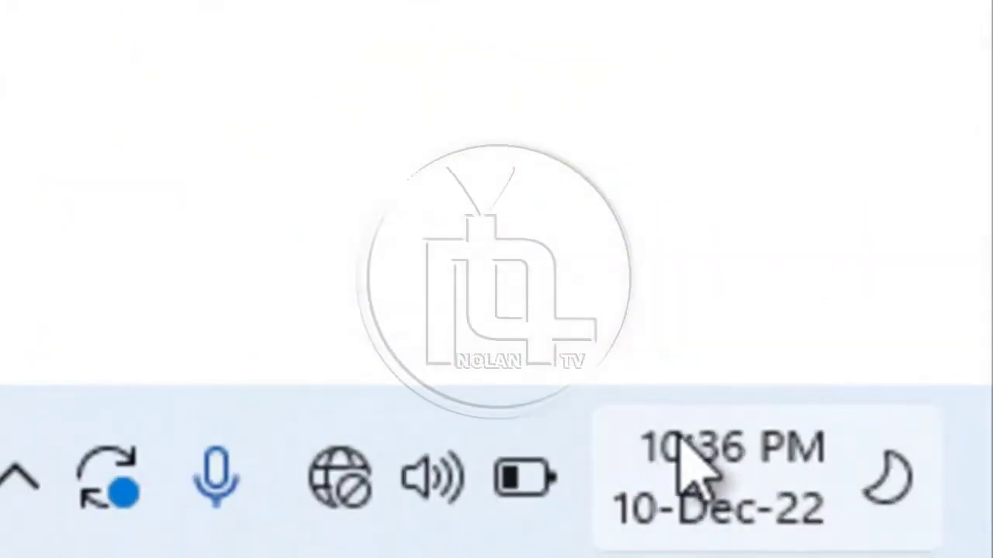
pyautogui.moveTo(741, 492)
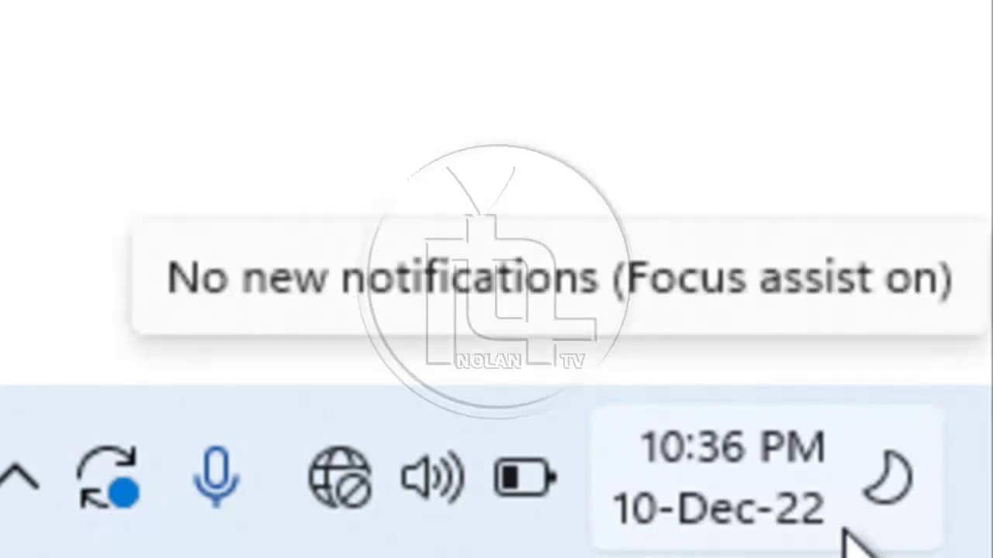
# - Examine the format options offered for long date and short date without changing them
pyautogui.moveTo(712, 521)
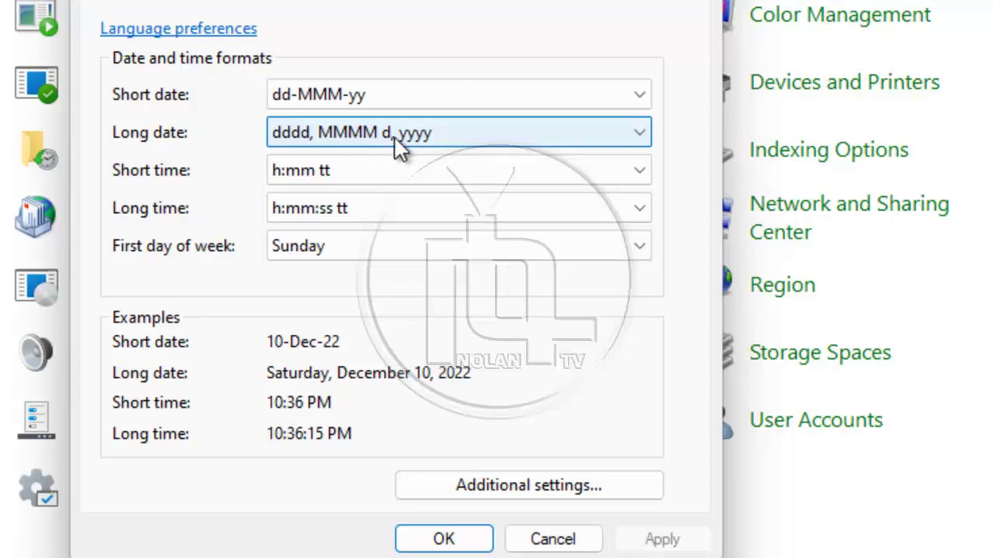
pyautogui.click(357, 133)
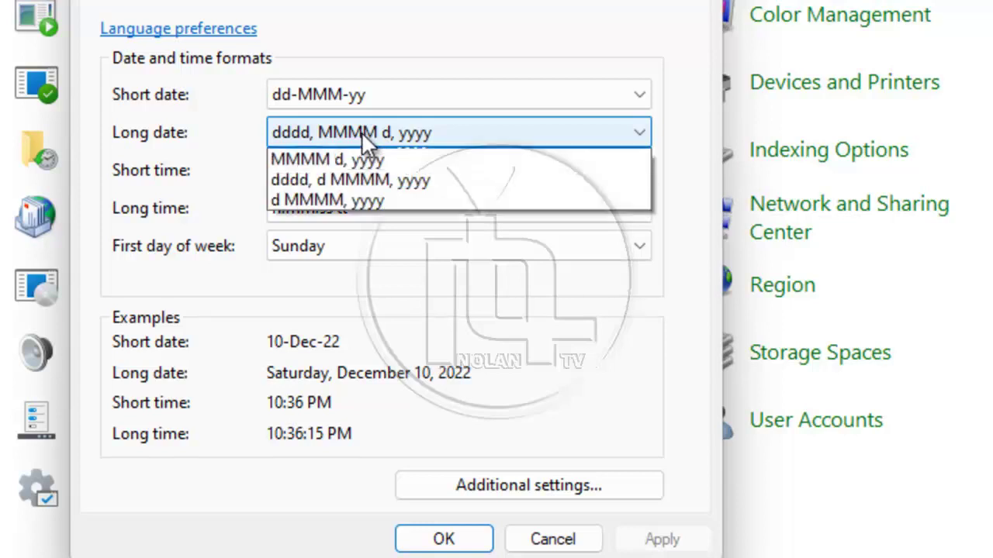
pyautogui.click(405, 98)
pyautogui.click(641, 96)
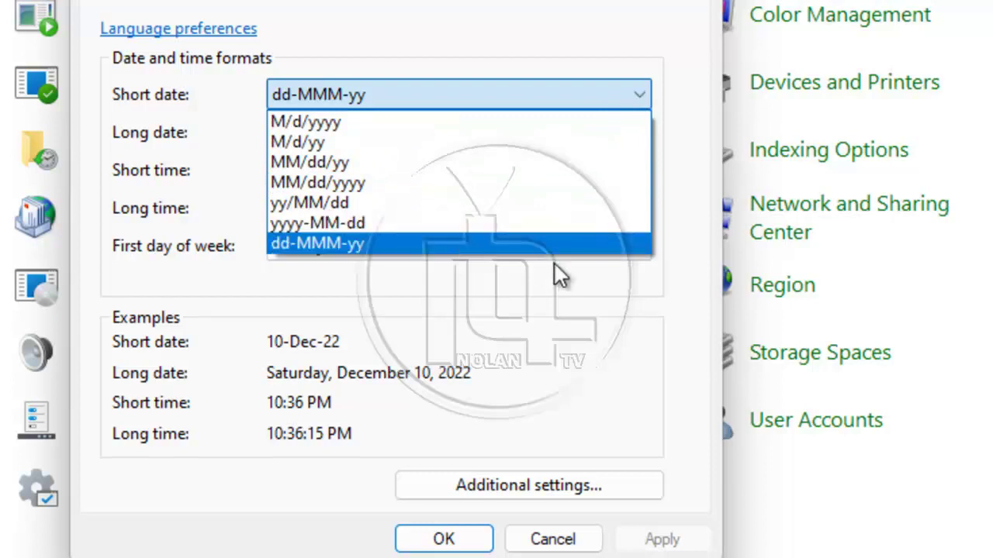
pyautogui.click(685, 284)
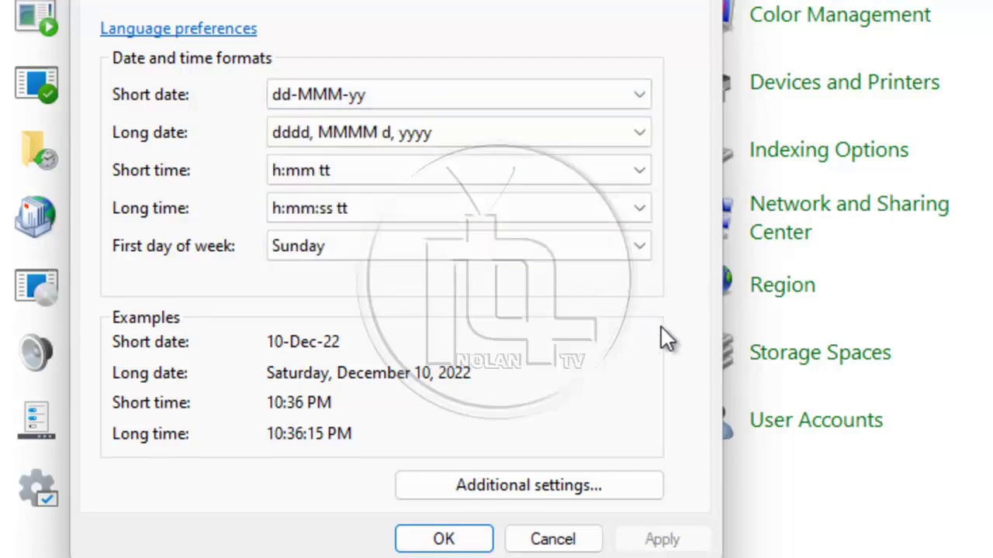
# - Open the additional date format settings from Region and choose dd-MMM-yy as the short date format
pyautogui.click(542, 483)
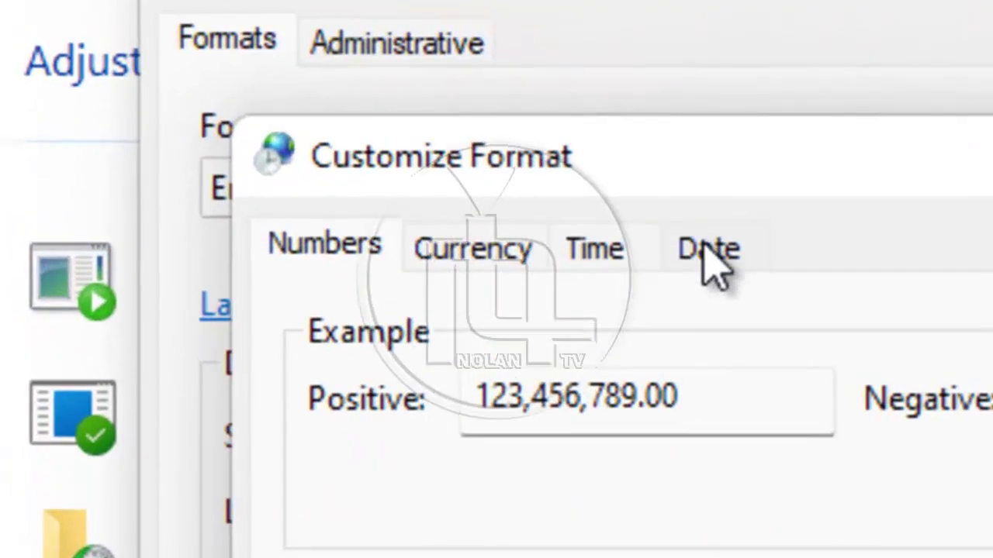
pyautogui.click(710, 252)
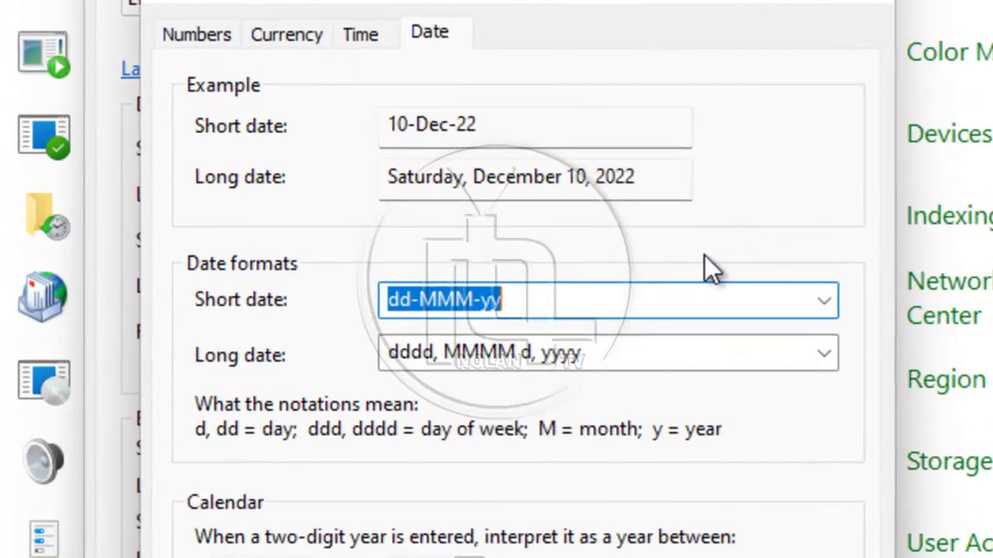
pyautogui.click(455, 302)
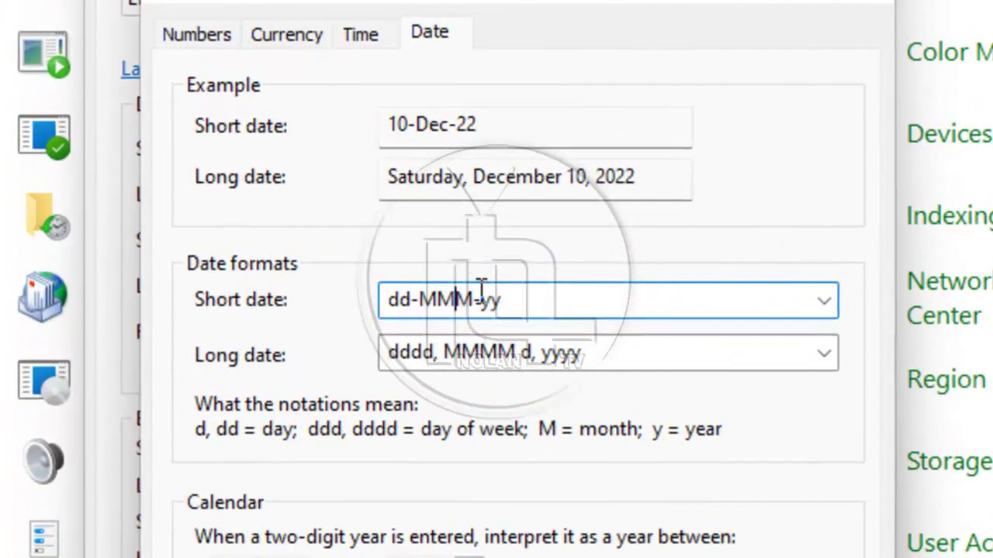
pyautogui.click(824, 304)
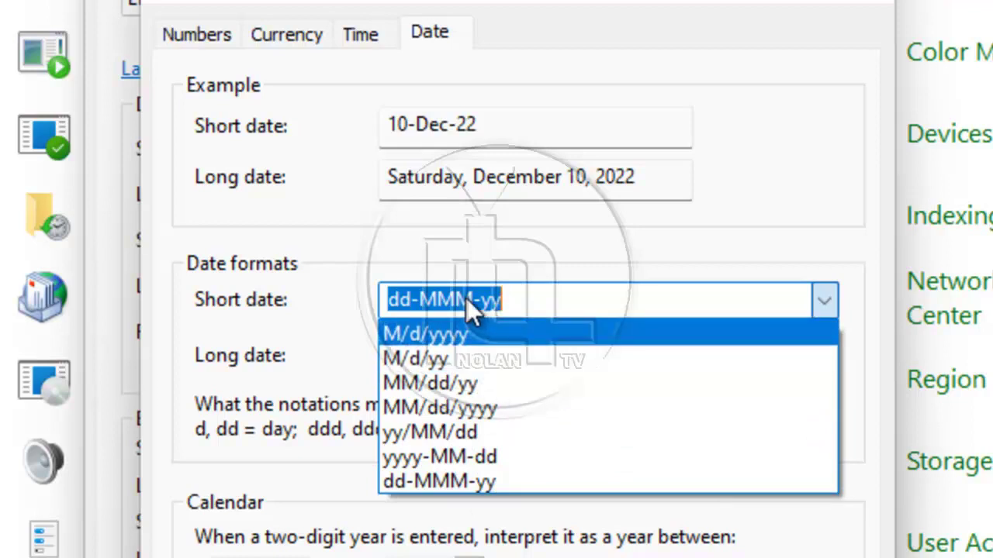
pyautogui.click(464, 483)
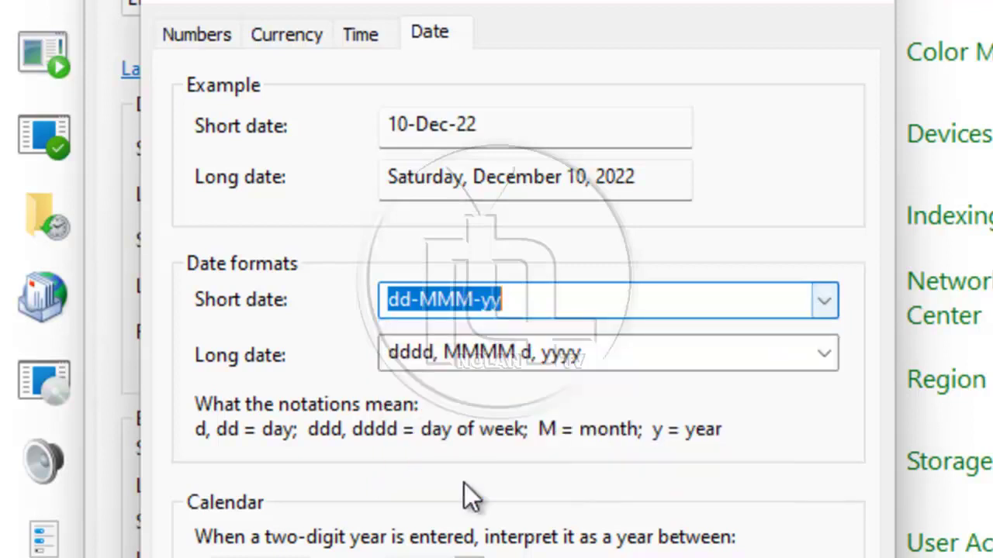
# - Customize the short date format to dd-MMMM-yyyy, apply it, and close the Customize Format dialog
pyautogui.click(471, 299)
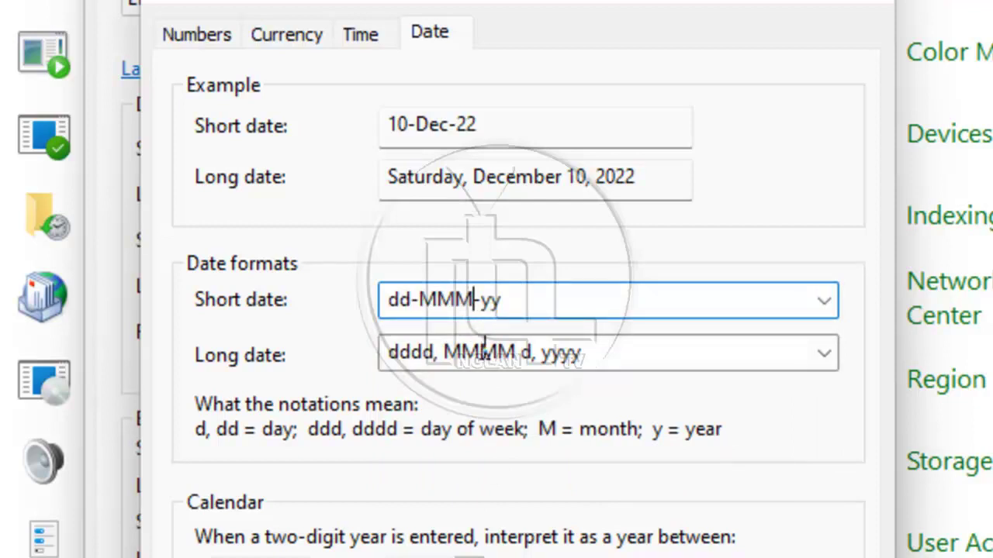
pyautogui.write('M')
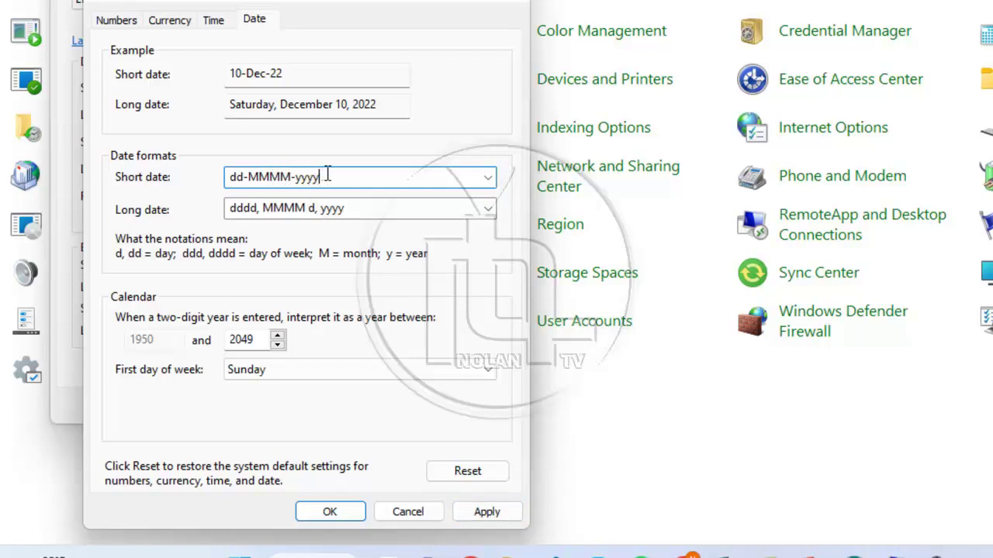
pyautogui.click(487, 512)
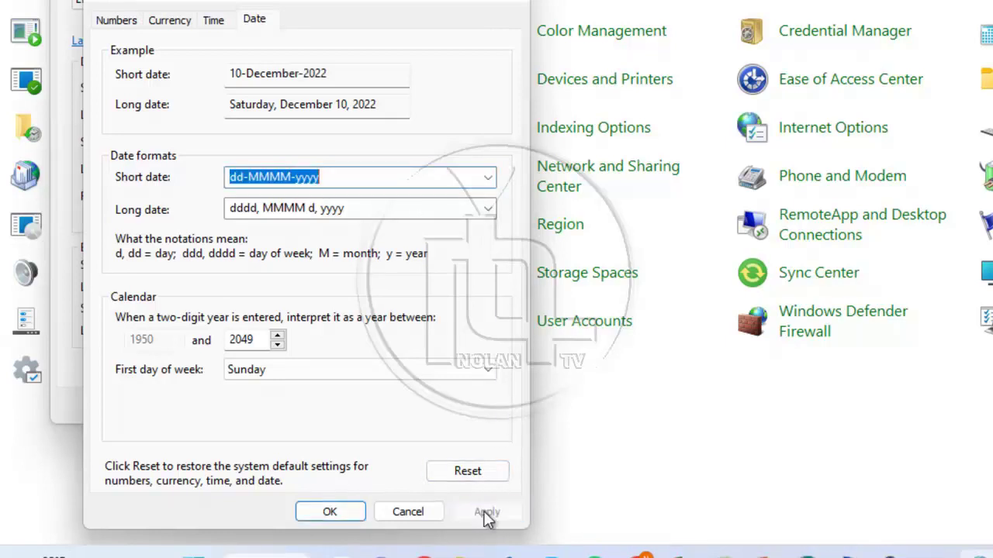
pyautogui.click(332, 516)
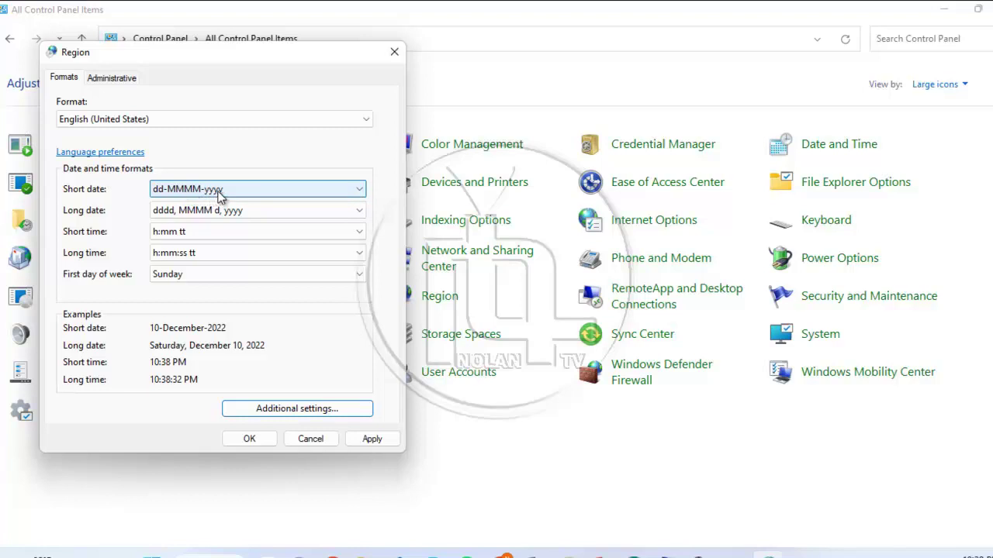
# - Select dd-MMMM-yyyy as the short date in the Region settings, apply it, and check the taskbar date
pyautogui.click(359, 192)
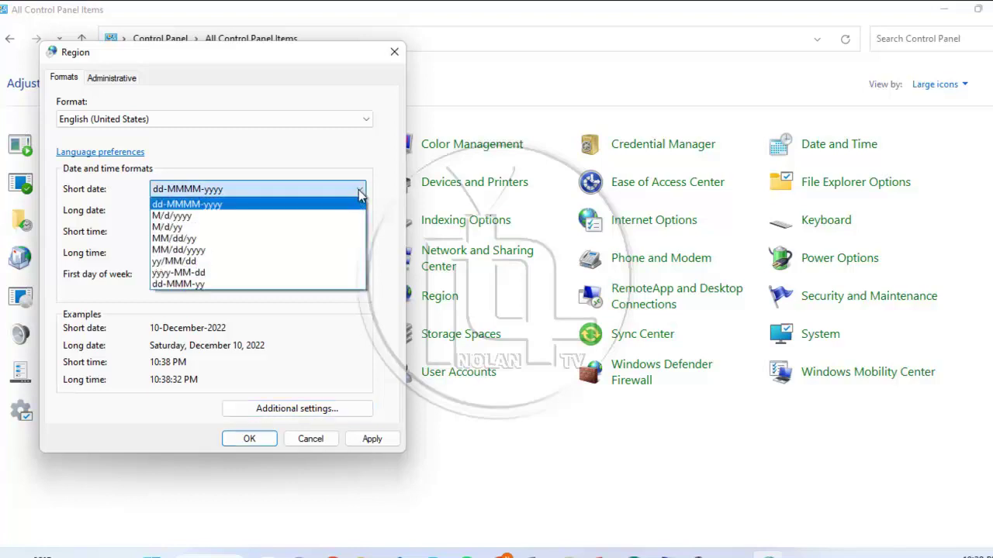
pyautogui.click(233, 205)
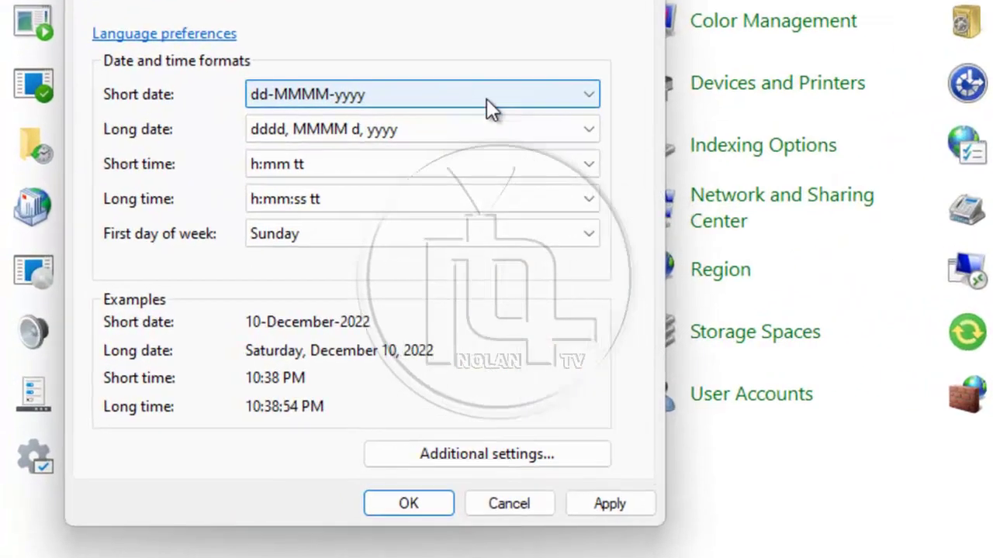
pyautogui.click(609, 504)
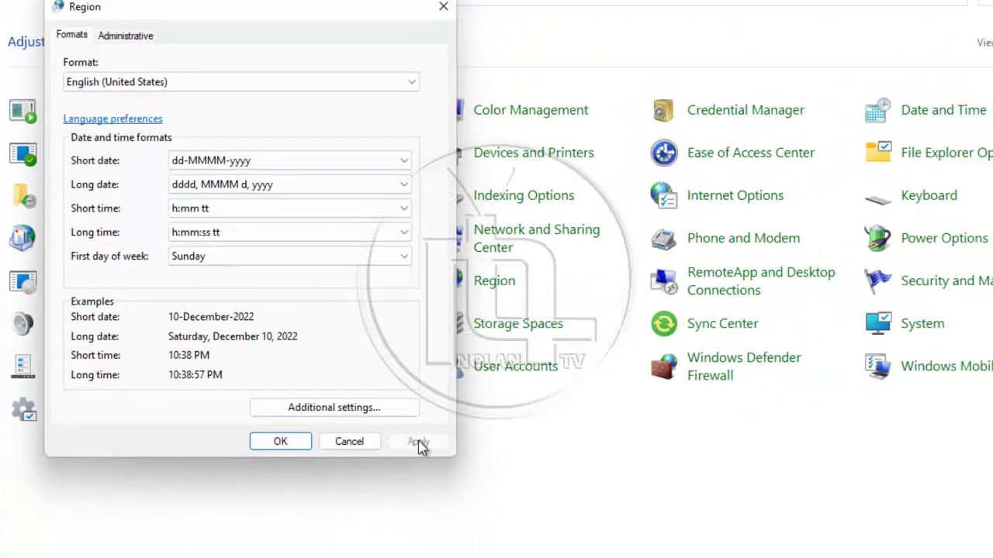
pyautogui.moveTo(922, 545)
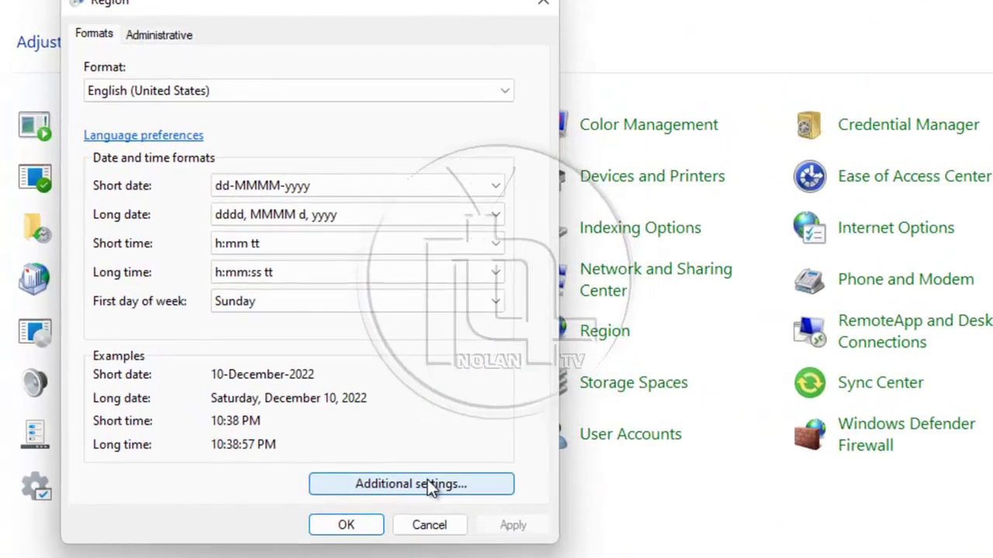
# - Reopen the additional date format settings, change the short date format to MMMM-dd-yyyy, and apply it
pyautogui.click(381, 450)
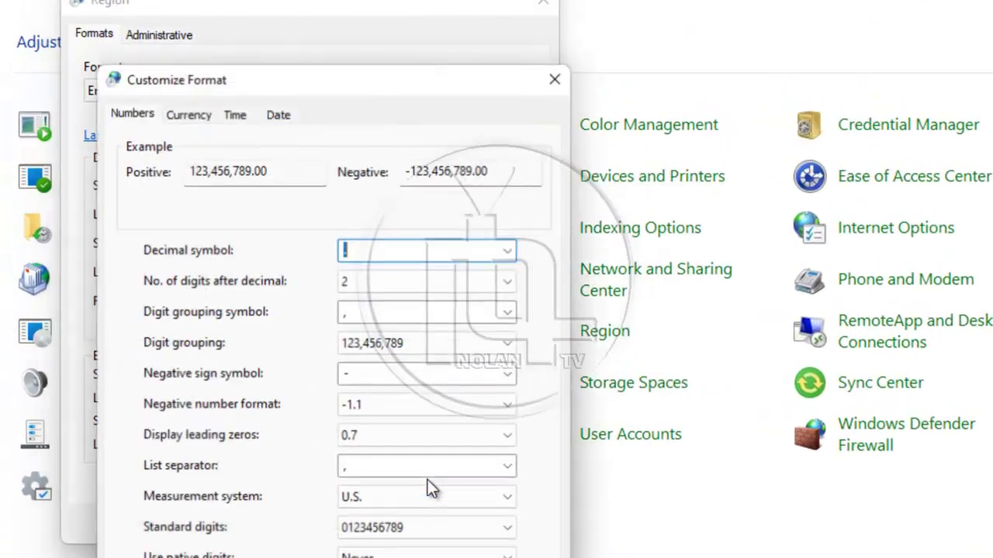
pyautogui.click(277, 114)
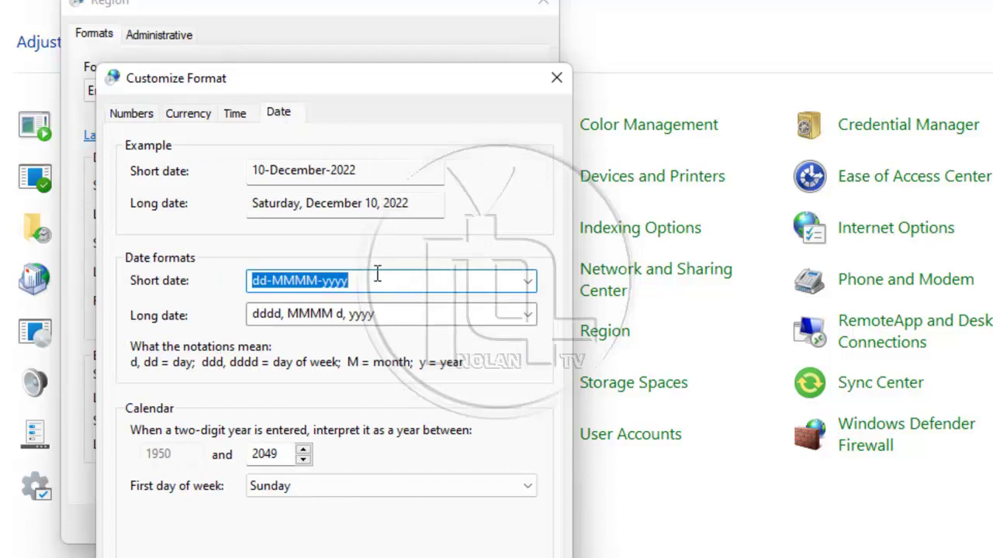
pyautogui.moveTo(269, 280); pyautogui.dragTo(250, 281)
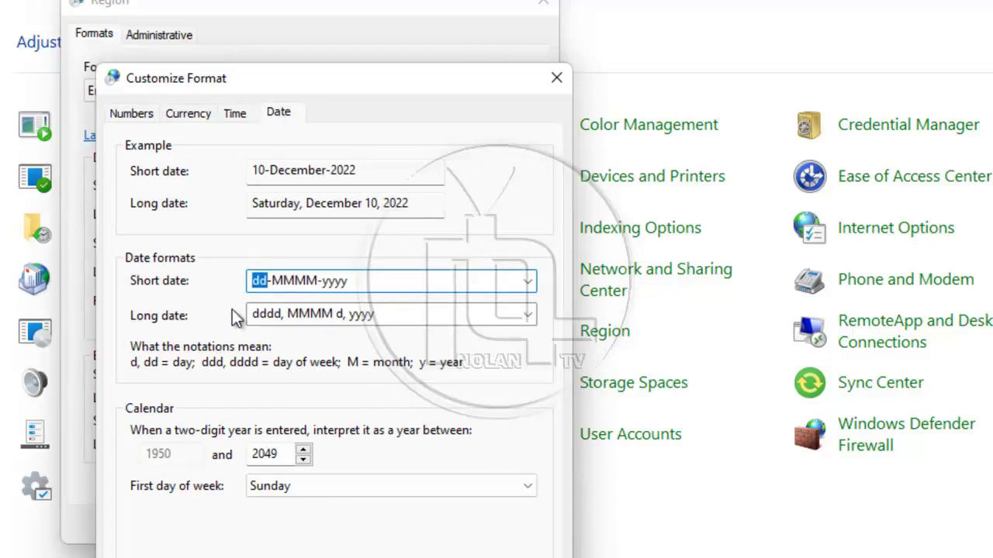
pyautogui.write('M')
pyautogui.write('MMM')
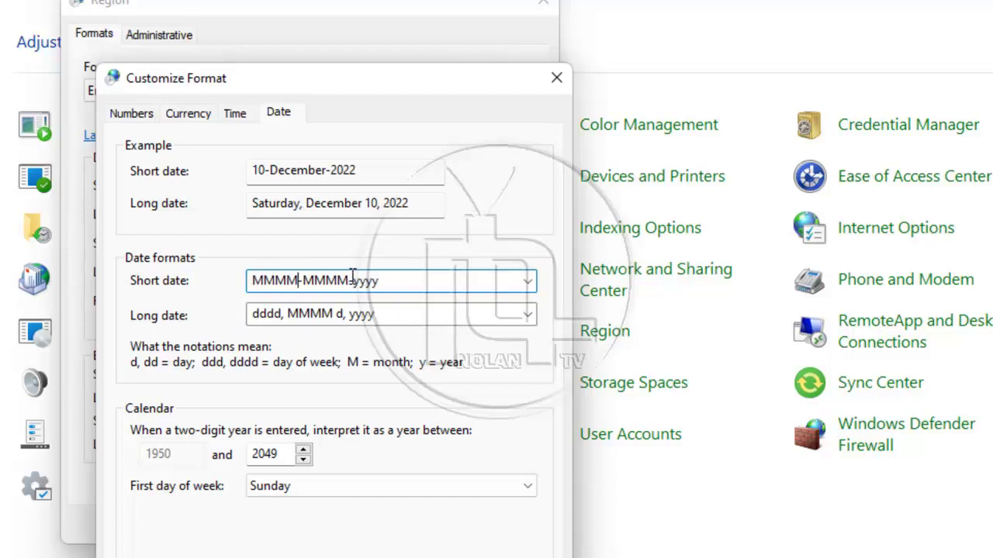
pyautogui.press('BackSpace')
pyautogui.press('BackSpace')
pyautogui.press('BackSpace')
pyautogui.press('BackSpace')
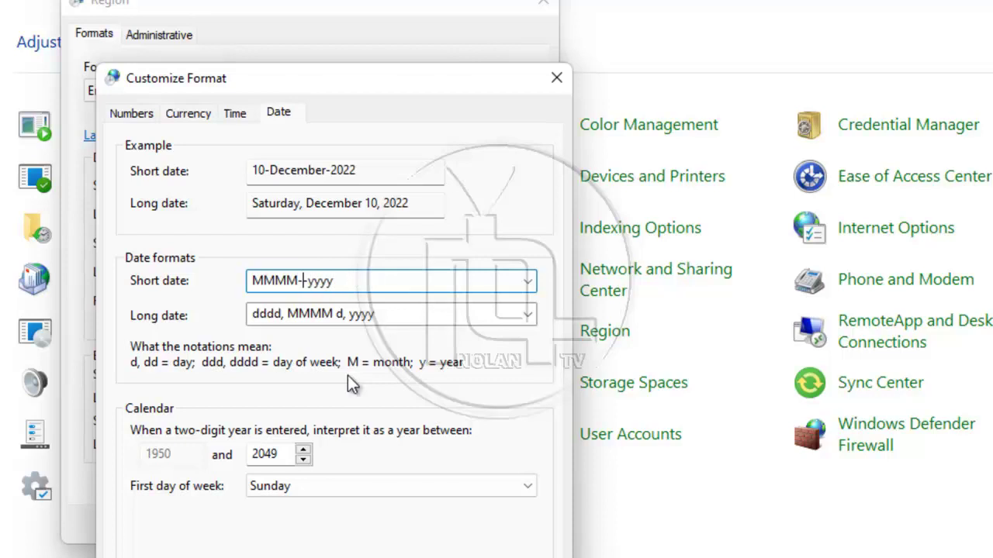
pyautogui.write('dd-')
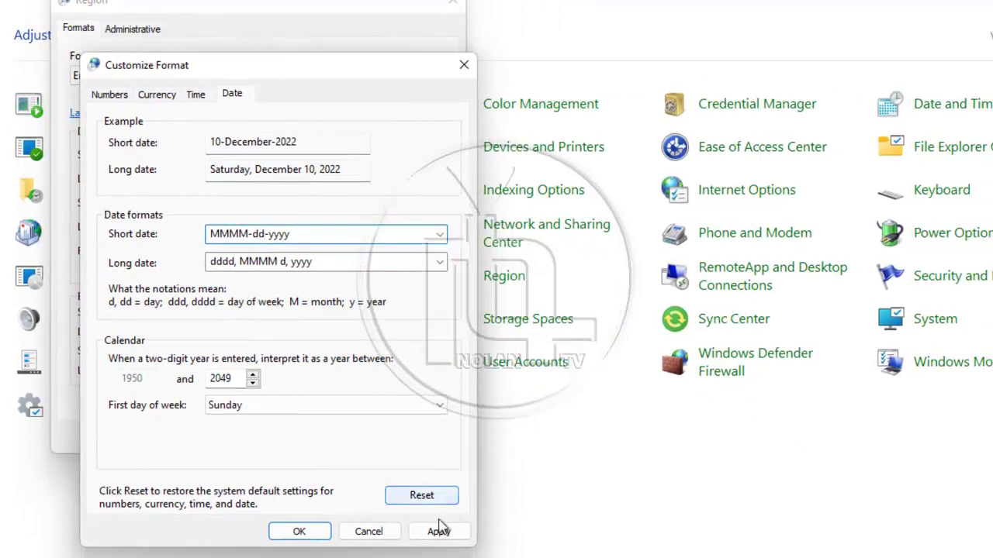
pyautogui.click(439, 531)
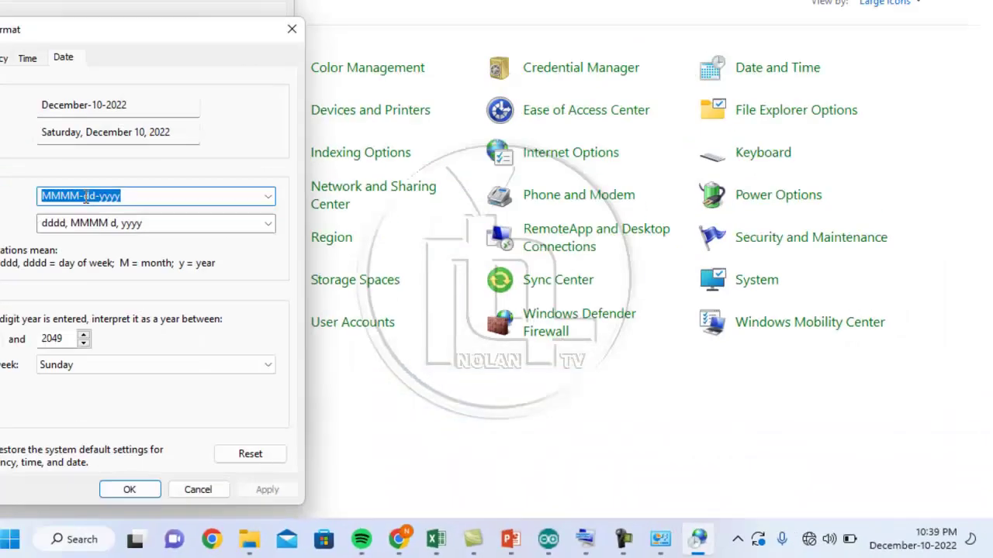
# - Replace the hyphens with slashes to make the short date format MMMM/dd/yyyy, apply it, and check the taskbar date
pyautogui.click(86, 195)
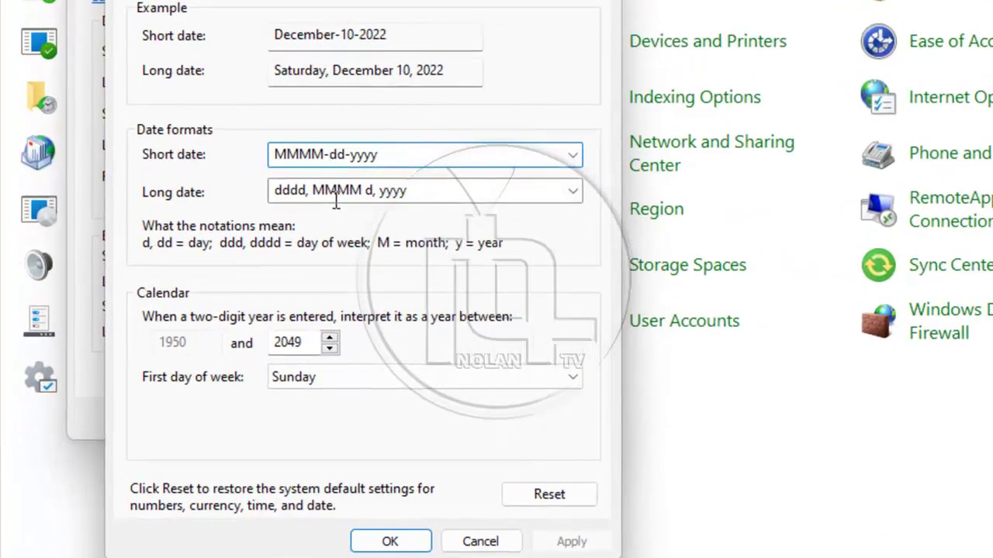
pyautogui.press('BackSpace')
pyautogui.write('/')
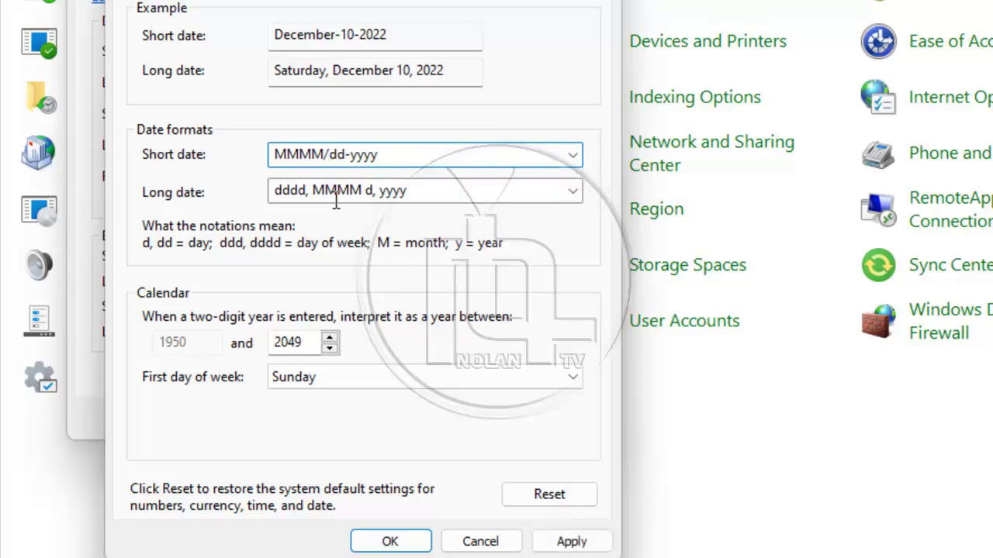
pyautogui.doubleClick(349, 154)
pyautogui.write('/')
pyautogui.click(574, 541)
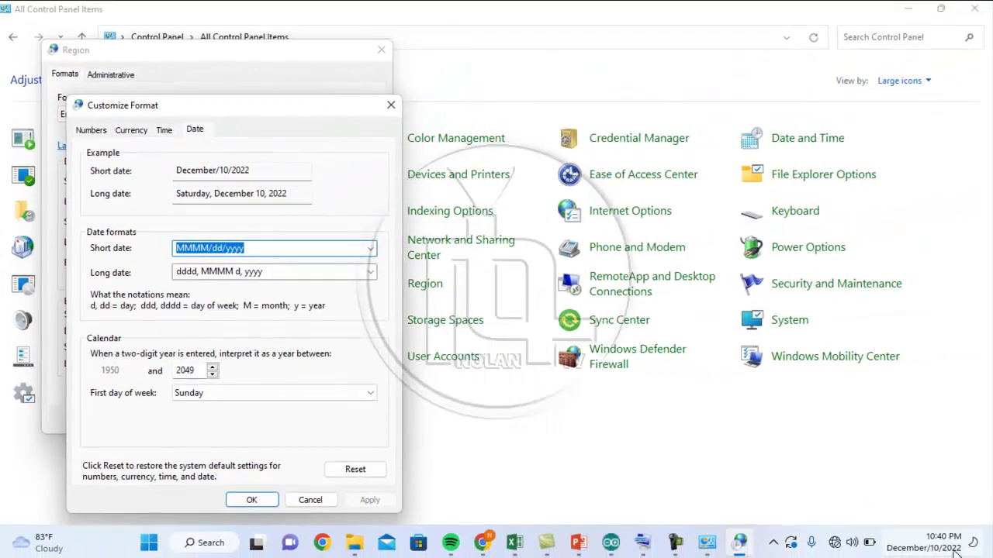
pyautogui.moveTo(956, 548)
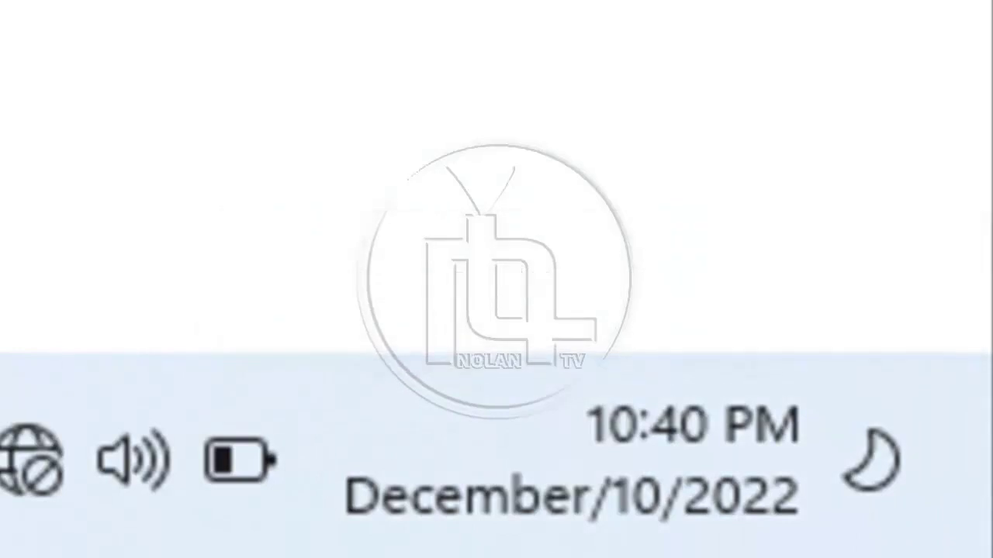
# - Select dd-MMM-yy, followed by M/d/yy, as the short date format and review the list of available formats
pyautogui.click(373, 249)
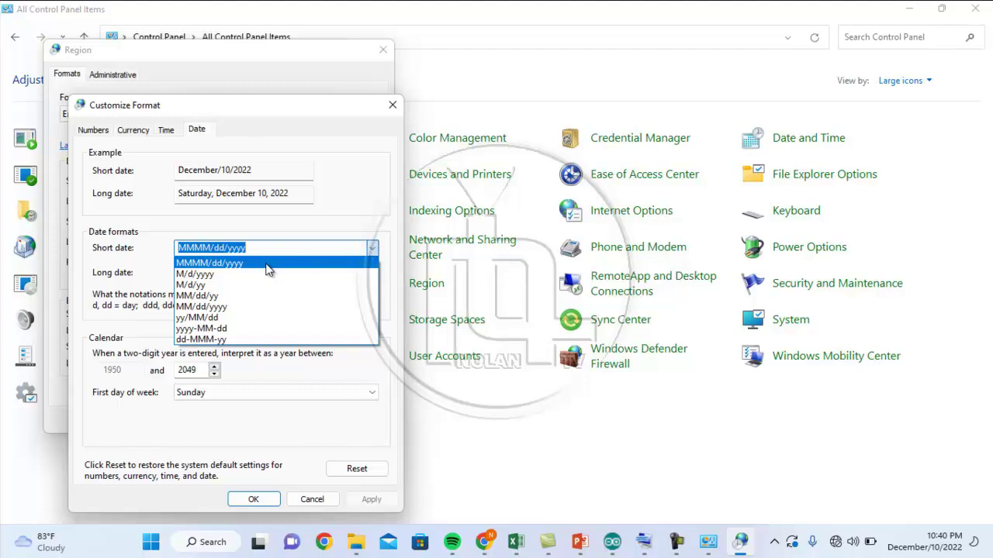
pyautogui.click(238, 339)
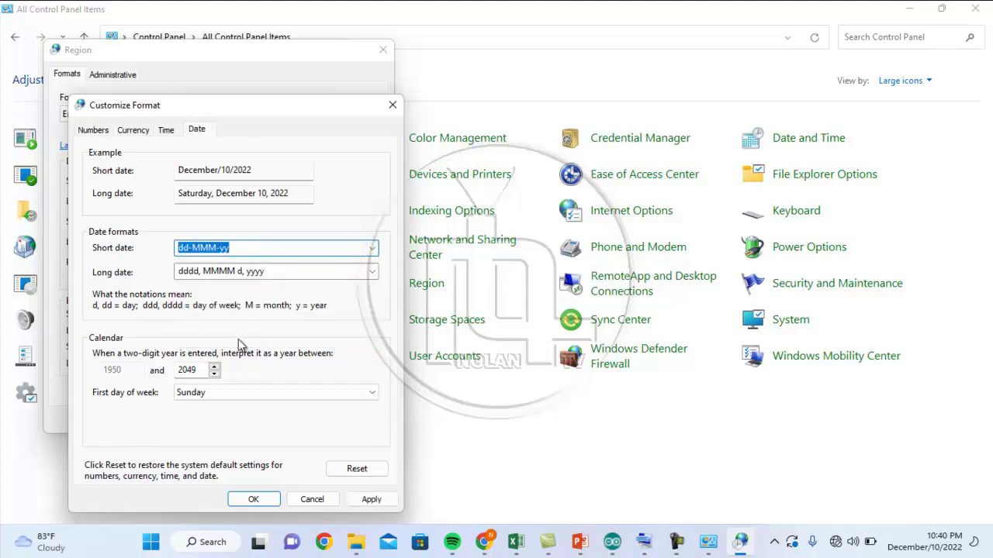
pyautogui.click(372, 250)
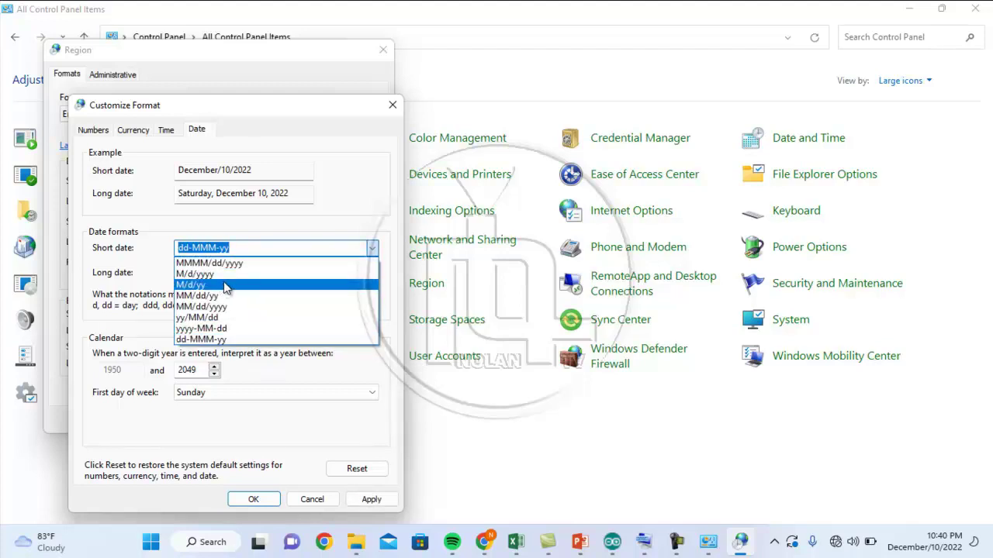
pyautogui.click(224, 285)
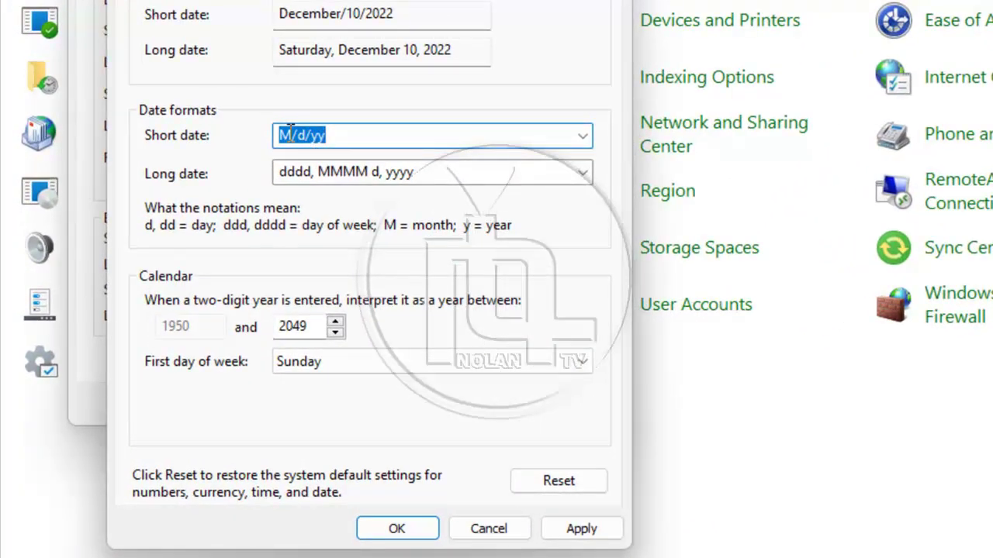
pyautogui.click(288, 133)
pyautogui.doubleClick(280, 135)
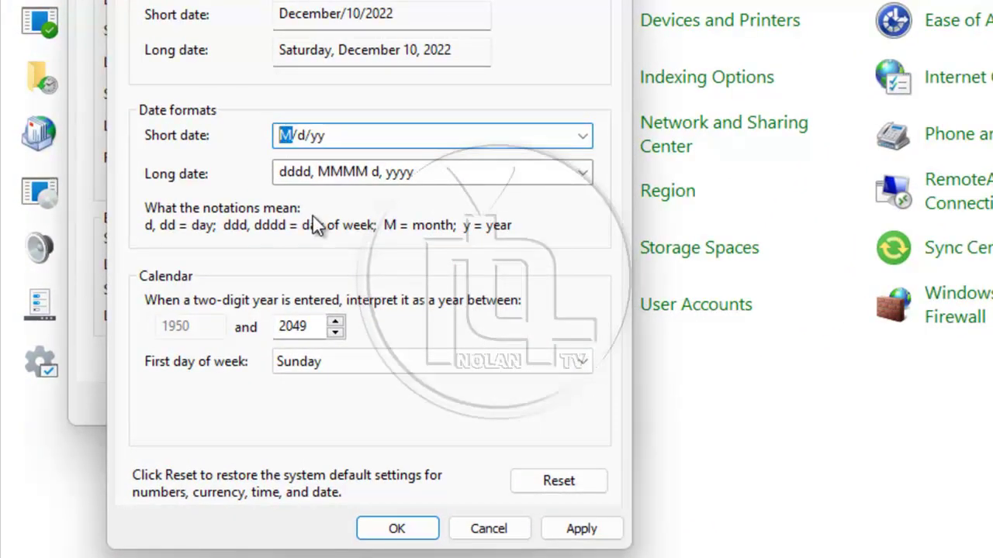
pyautogui.click(586, 139)
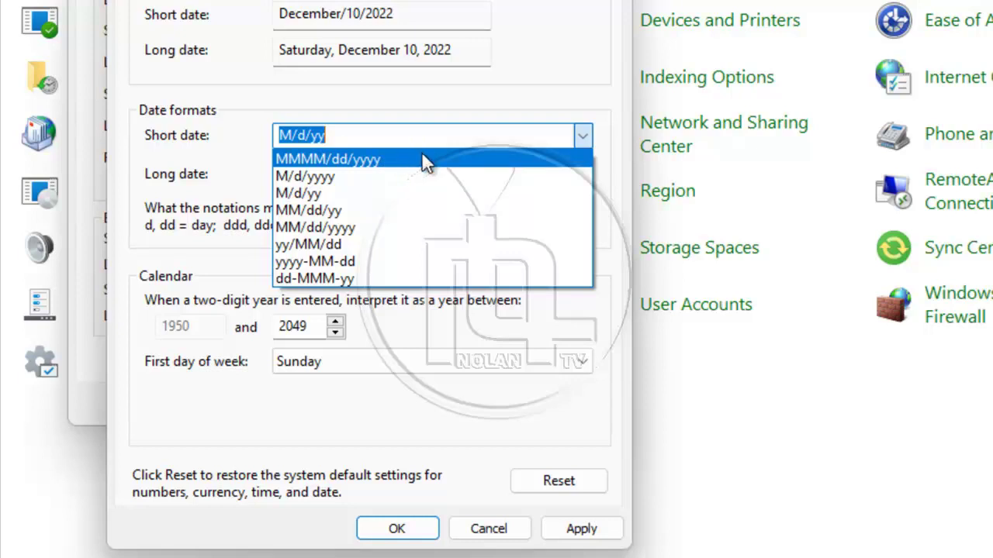
pyautogui.click(599, 325)
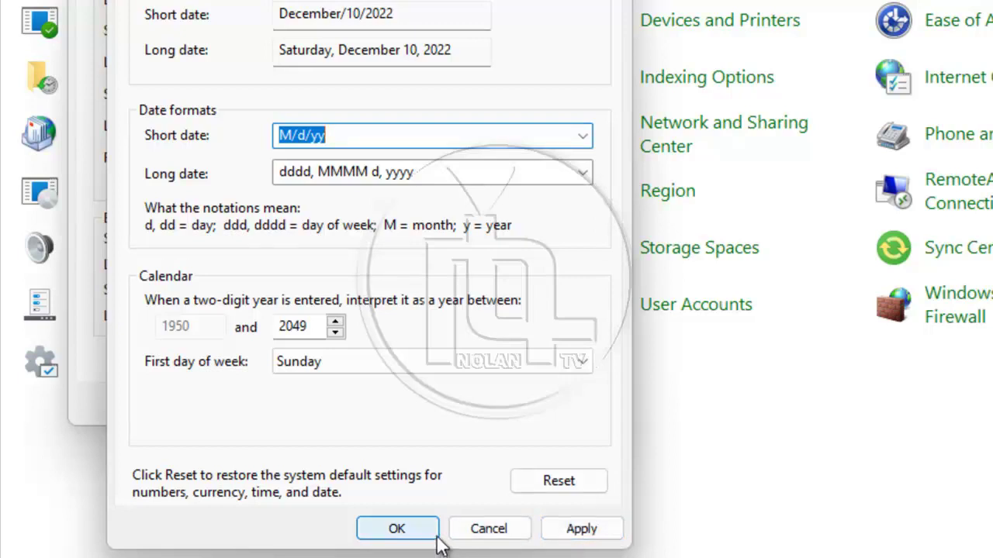
# - Discard the pending M/d/yy selection and review the short date formats offered in the main Region settings
pyautogui.click(506, 535)
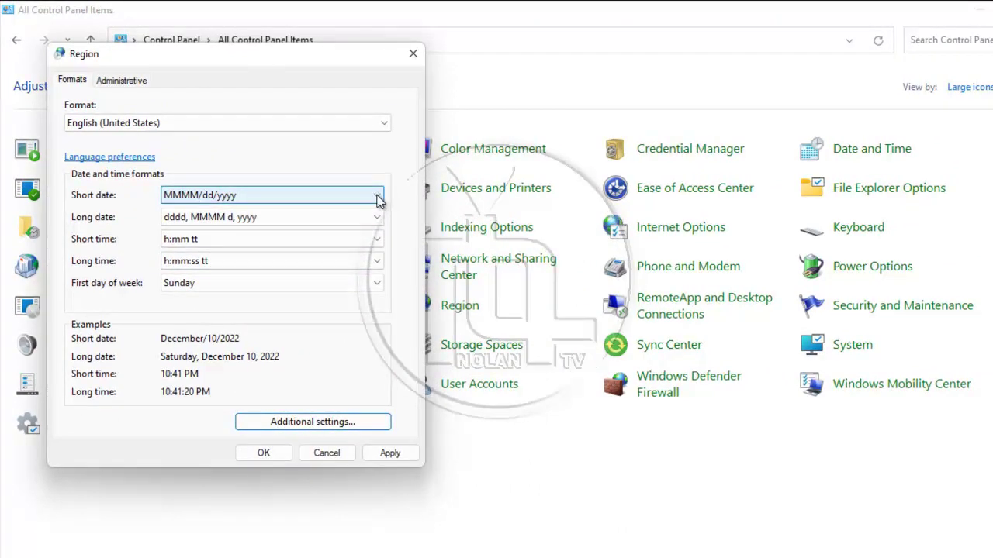
pyautogui.click(378, 200)
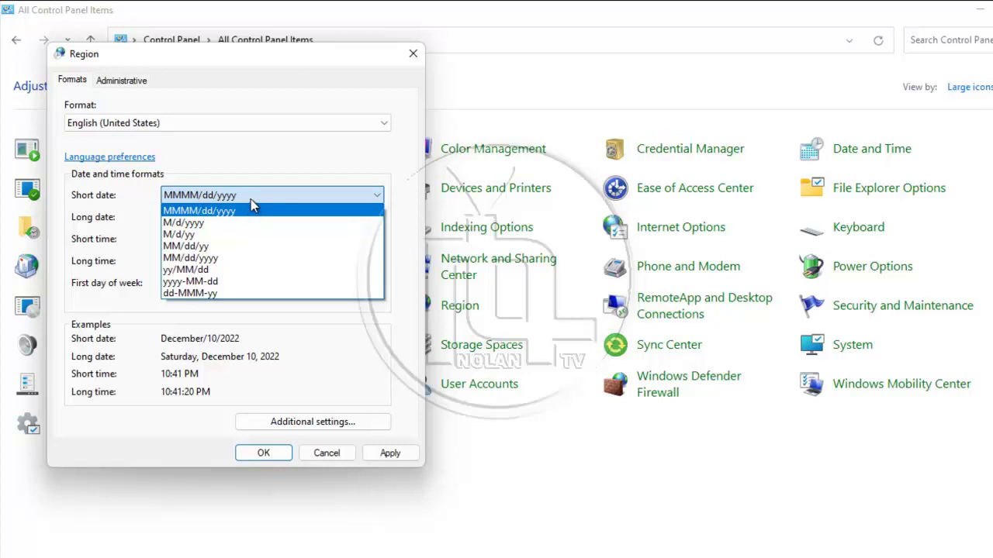
pyautogui.click(336, 420)
# - Open the additional date format settings, look at the option for restoring system defaults, and cancel the dialog
pyautogui.click(342, 425)
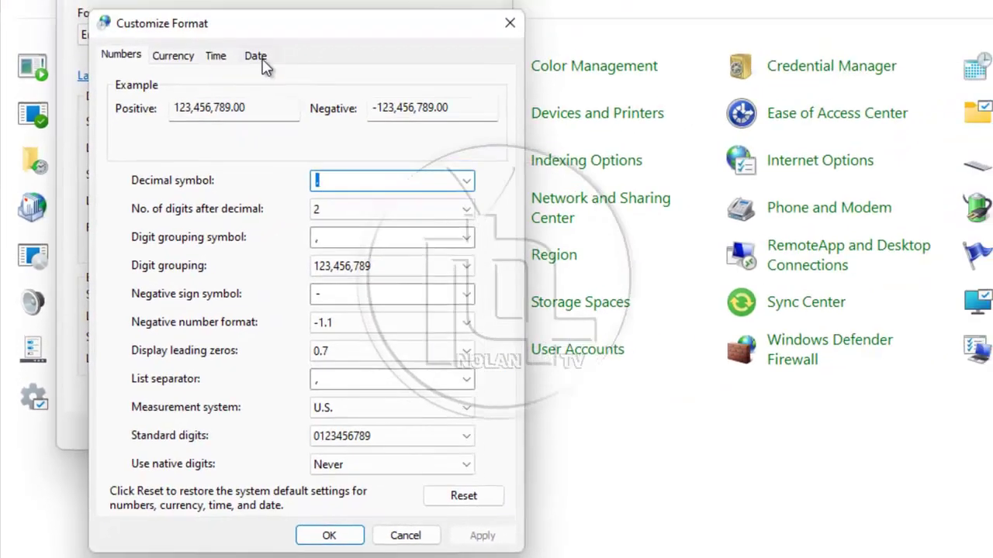
pyautogui.click(260, 59)
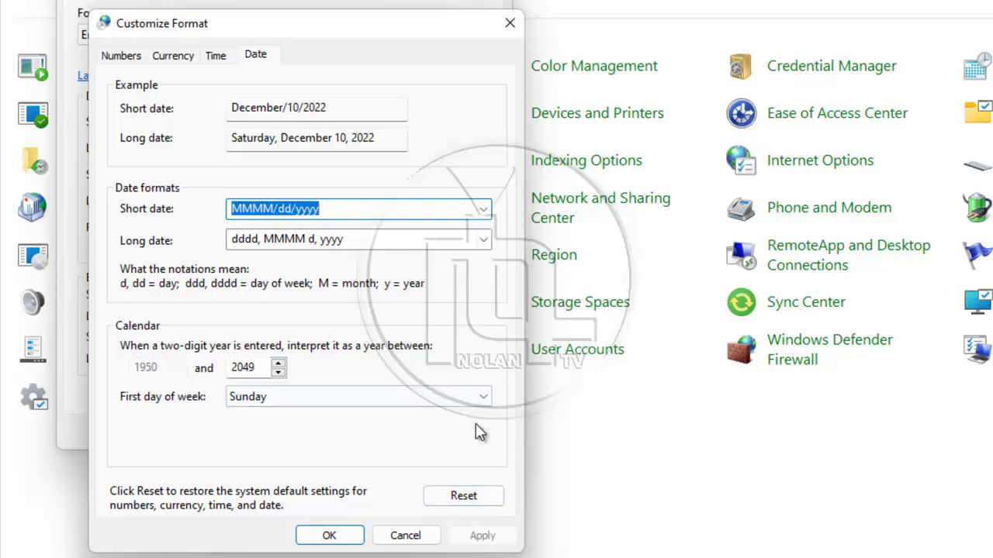
pyautogui.click(472, 505)
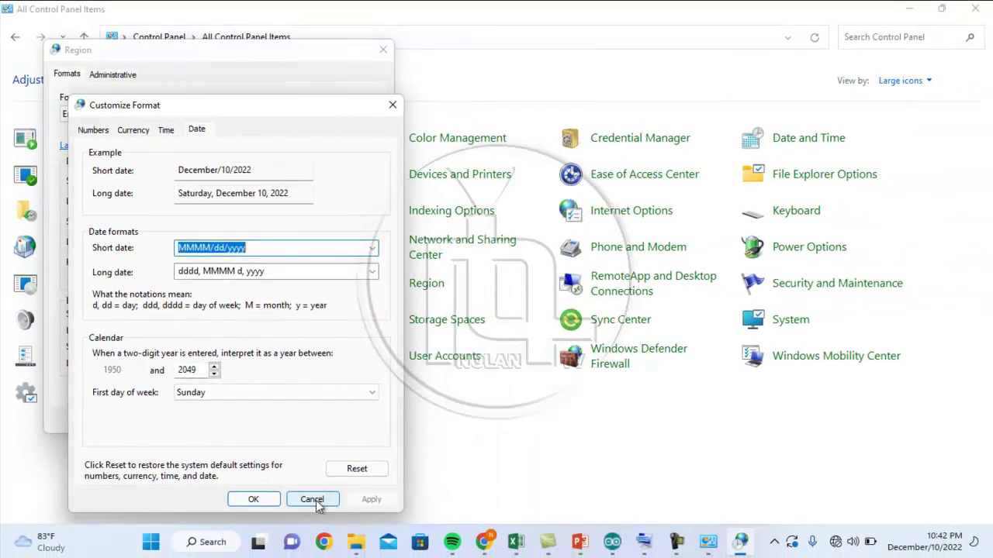
pyautogui.click(314, 499)
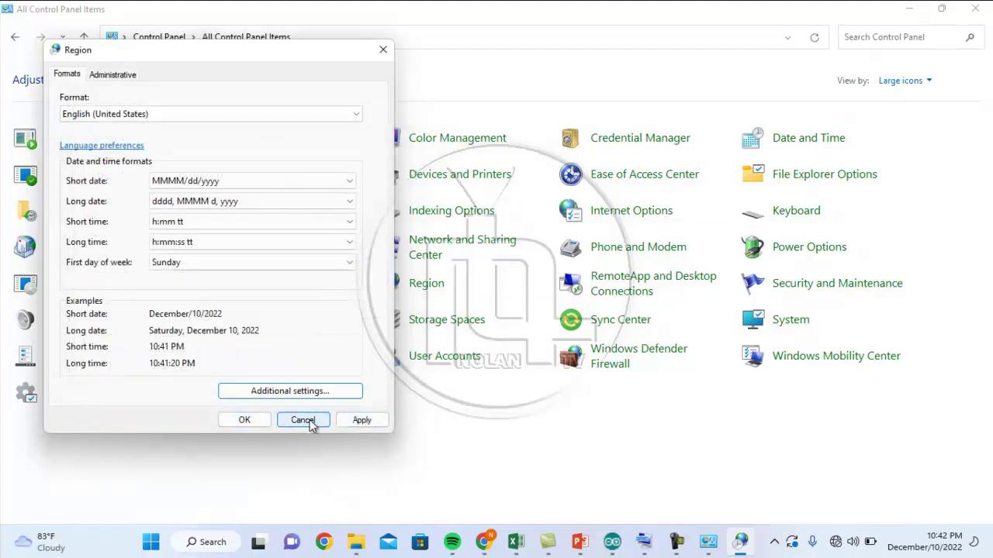
# - Apply and close the Region settings, close Control Panel, and check the date on the taskbar
pyautogui.click(361, 419)
pyautogui.click(244, 420)
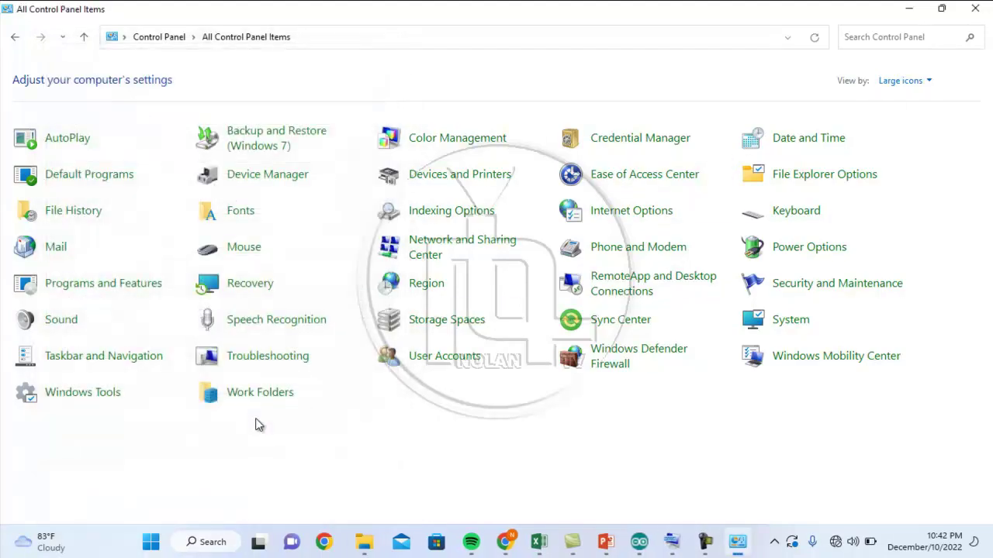
pyautogui.click(975, 9)
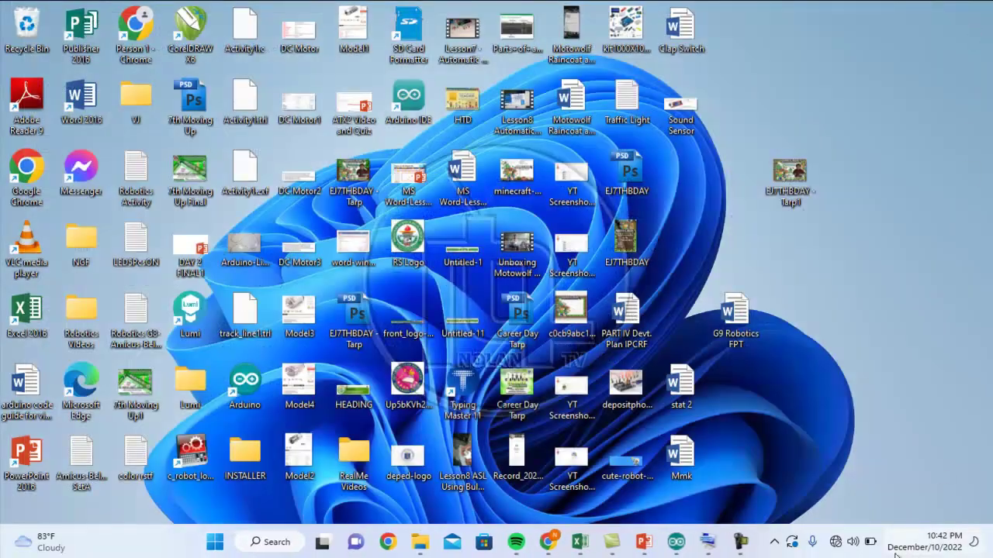
pyautogui.moveTo(926, 549)
# - Search for "con" to open Control Panel, and open the Region settings
pyautogui.click(219, 542)
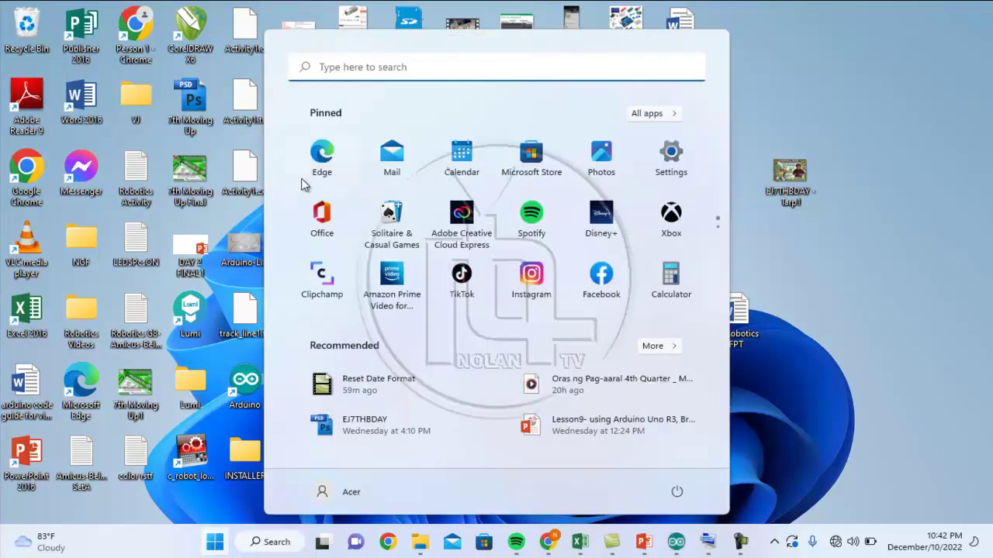
pyautogui.click(397, 68)
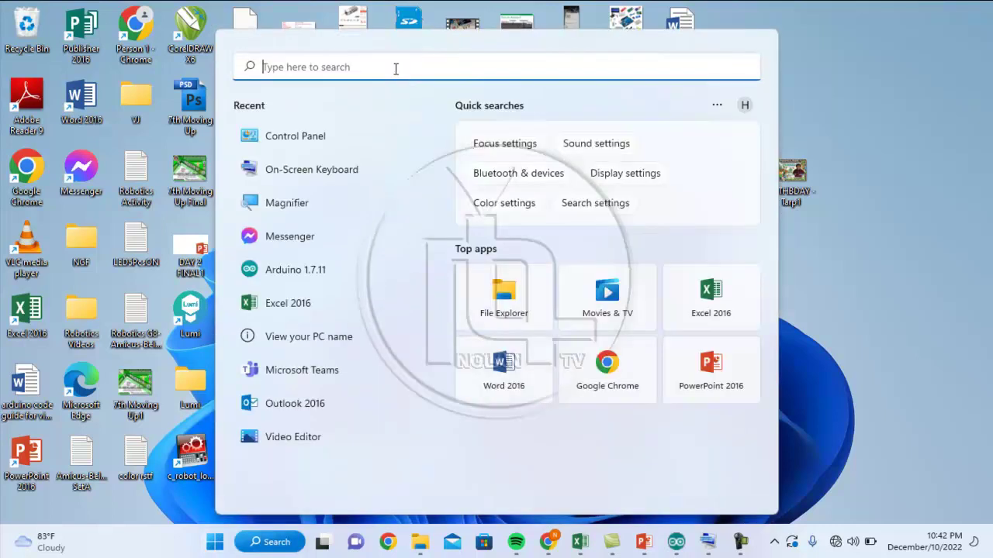
pyautogui.write('con')
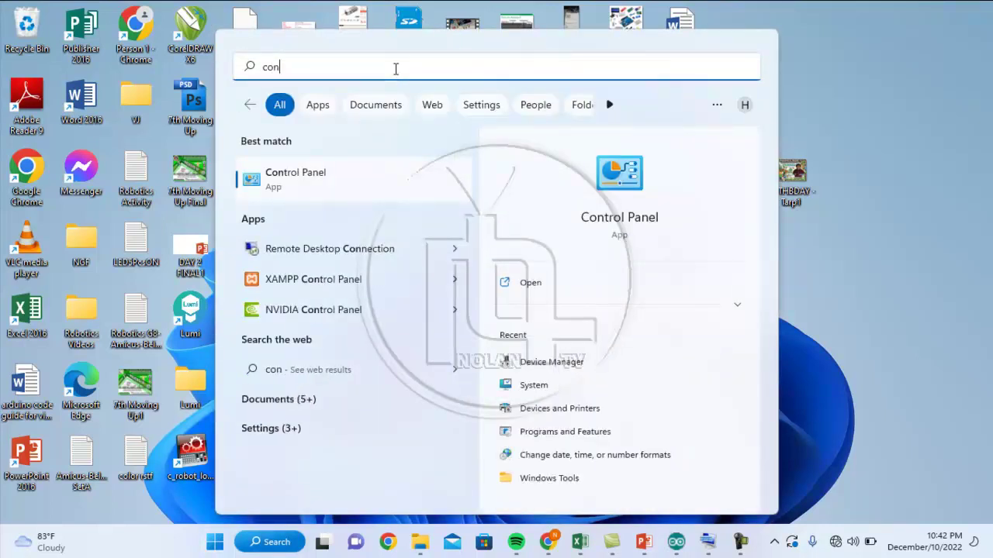
pyautogui.click(602, 220)
pyautogui.click(427, 286)
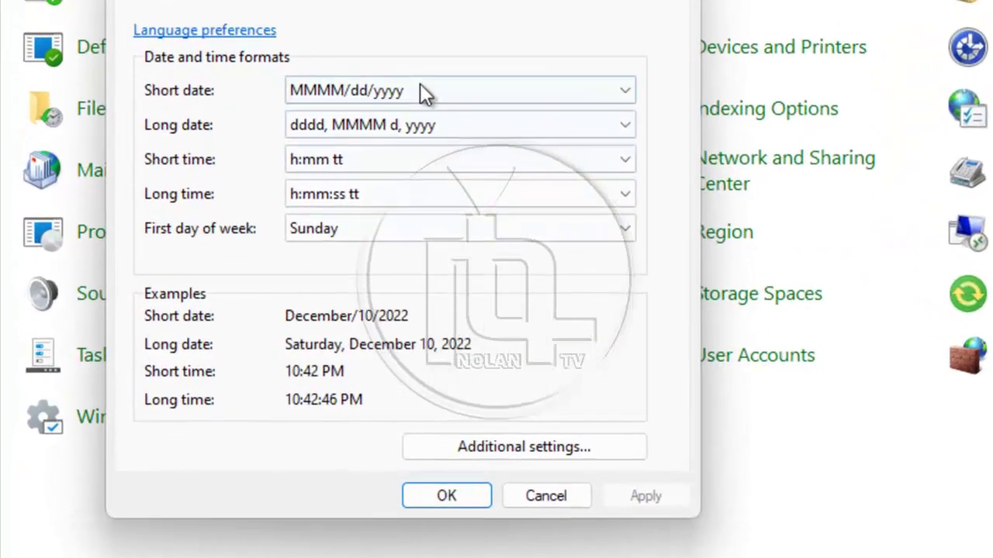
# - Reset the additional date format settings to the system defaults, confirm removing all customizations, and review the available short date formats
pyautogui.click(541, 447)
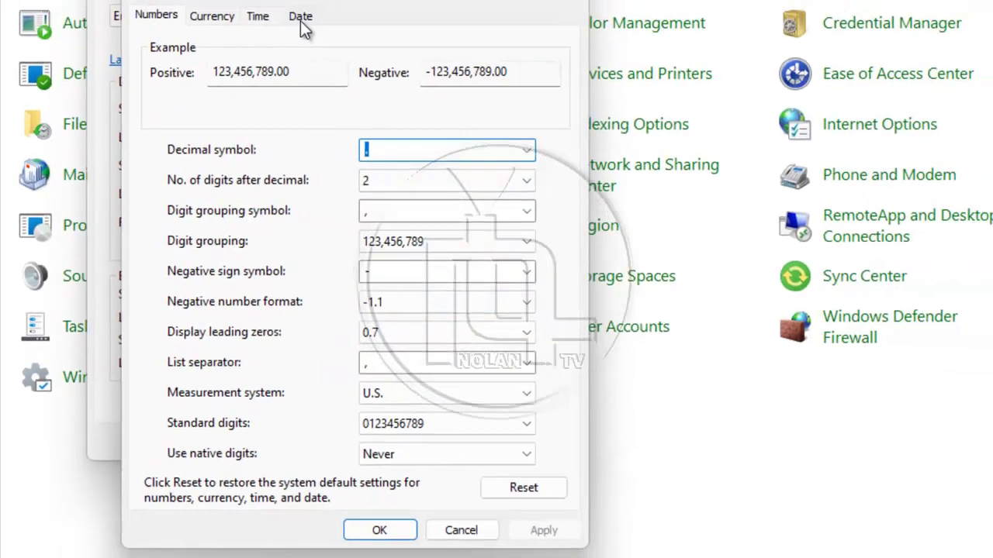
pyautogui.click(300, 18)
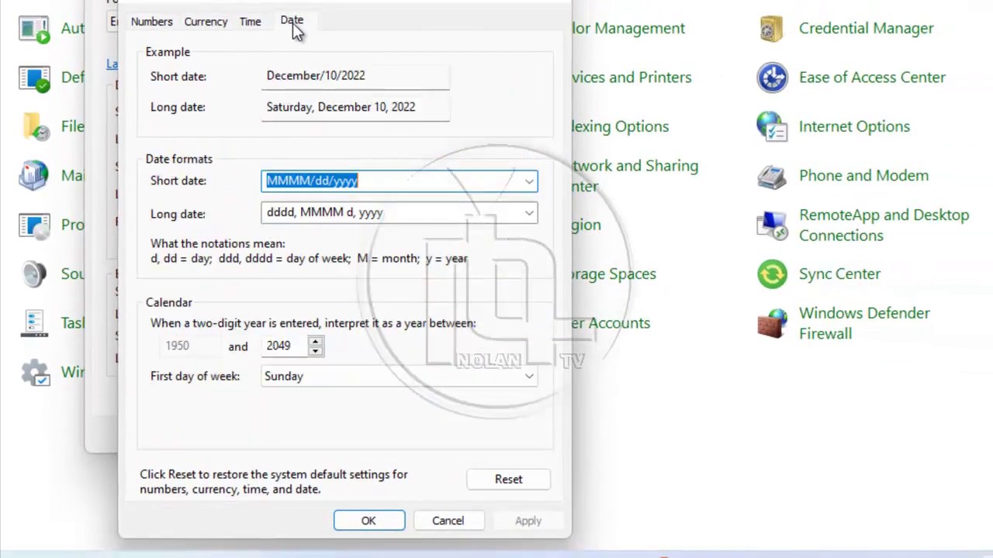
pyautogui.click(509, 480)
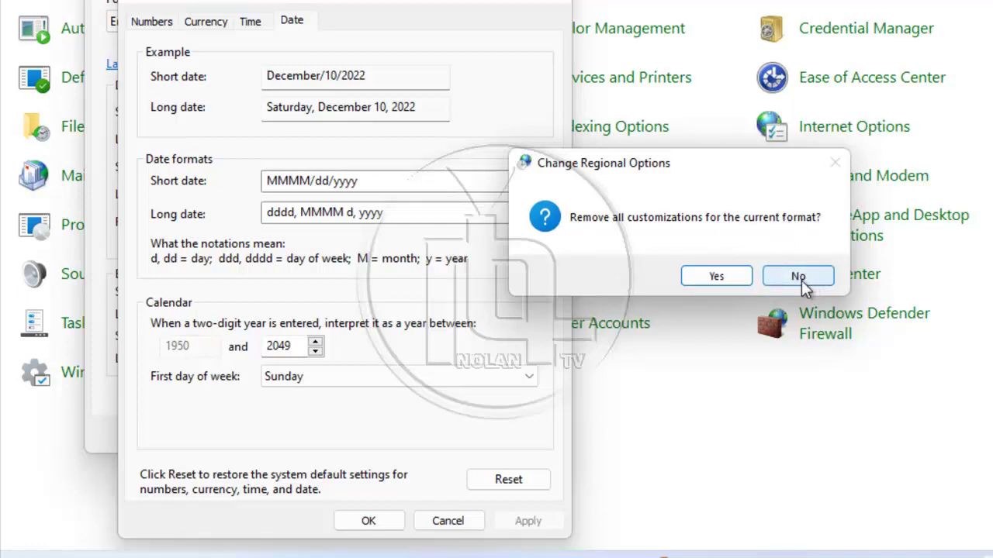
pyautogui.click(729, 281)
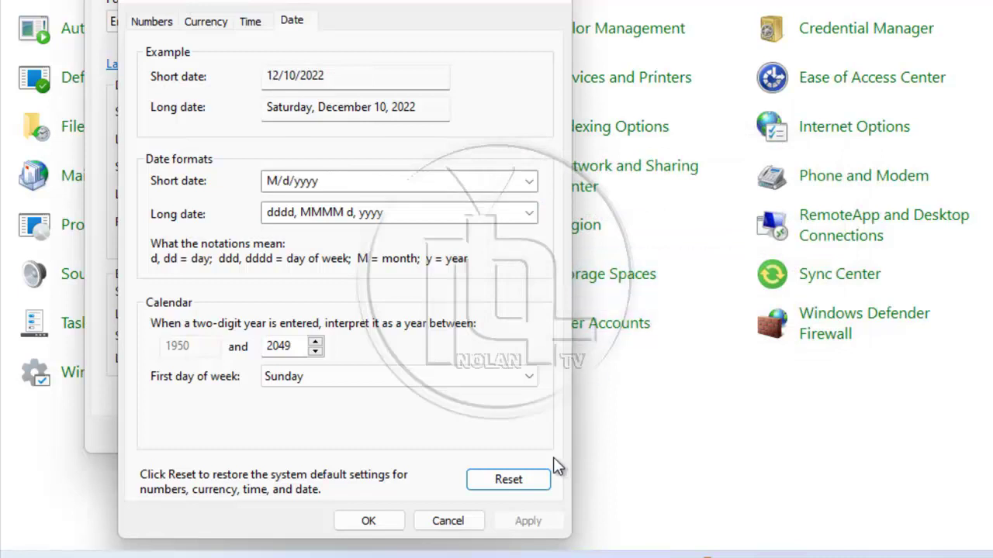
pyautogui.click(531, 183)
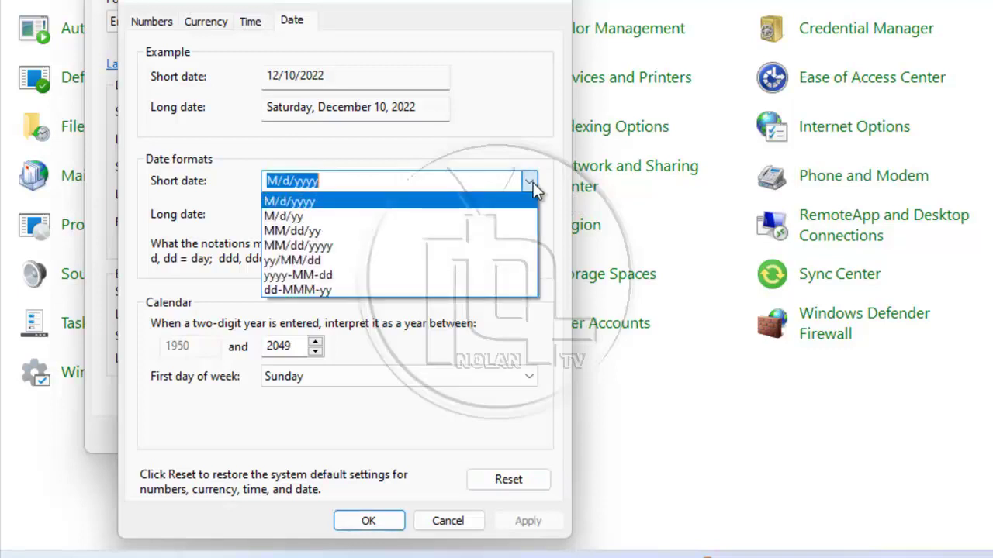